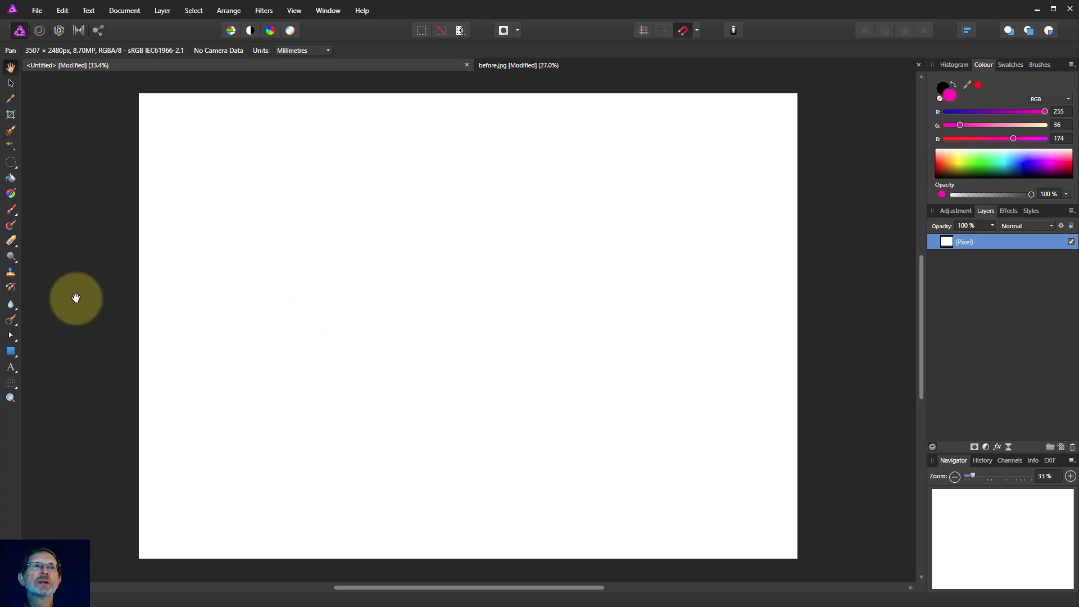
Draw a pink heart with the Heart Tool and position it near the canvas centre
right_click(9, 351)
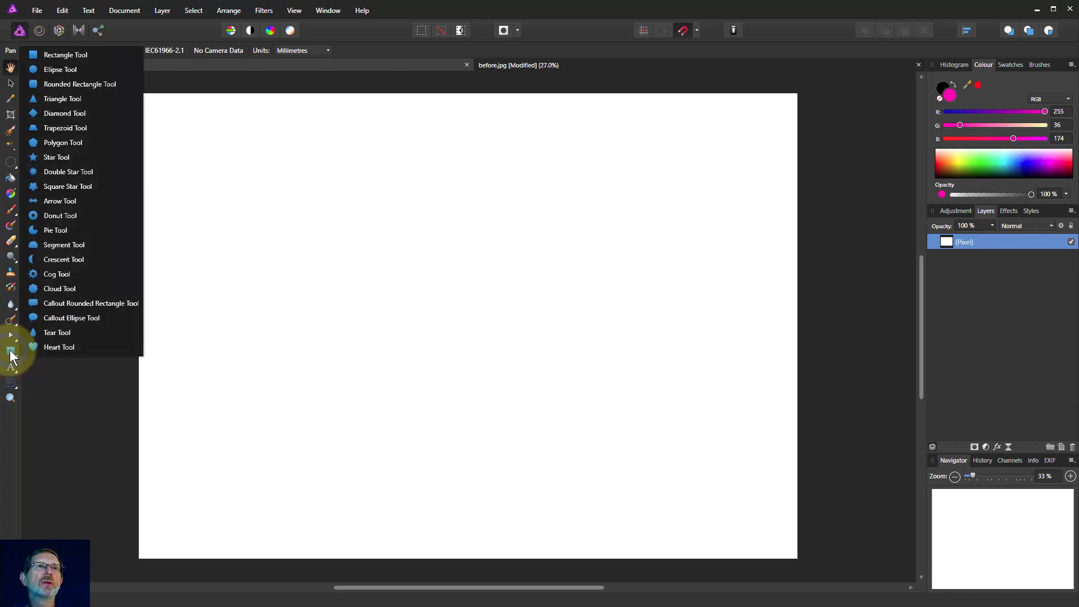
click(49, 348)
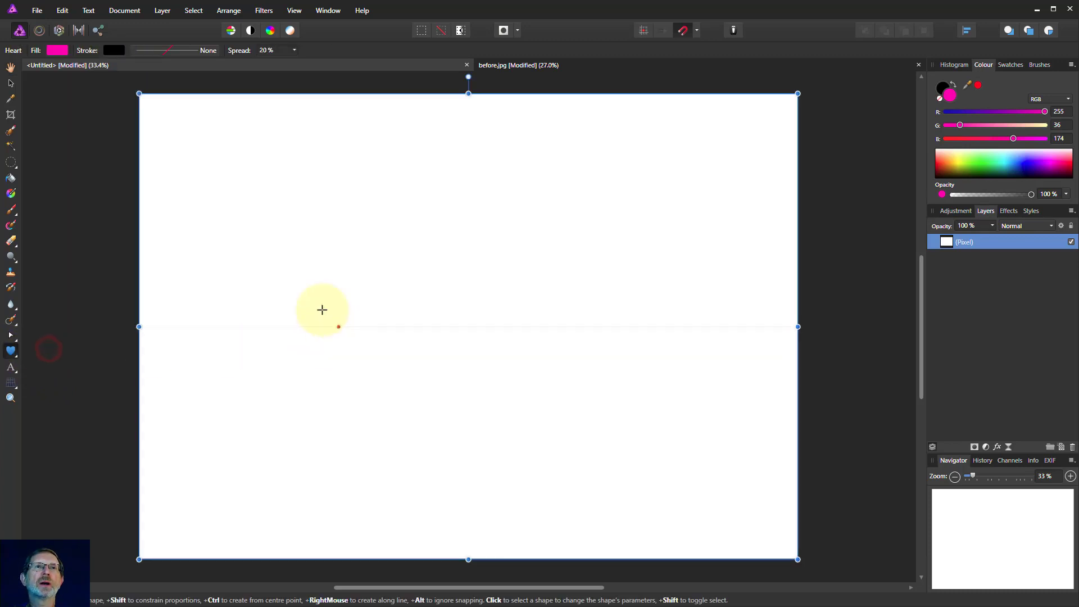
drag(349, 260, 498, 408)
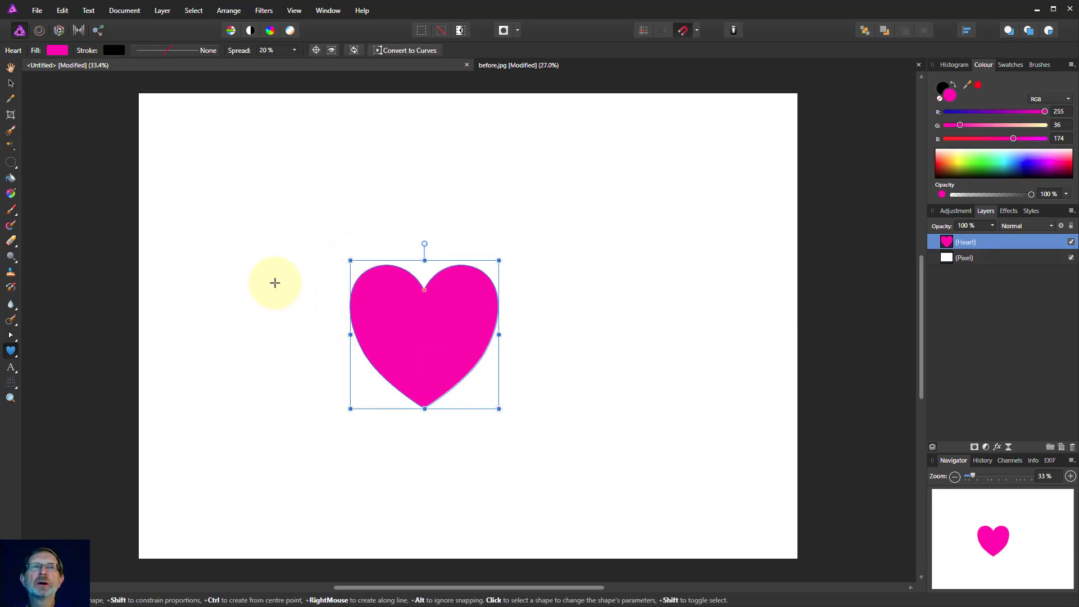
click(11, 83)
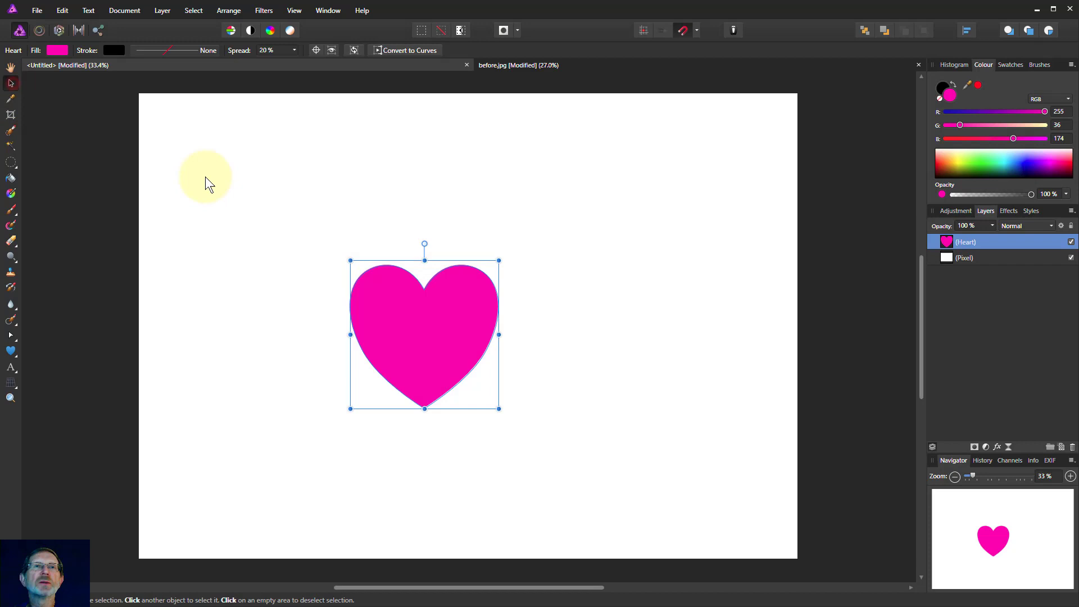
drag(488, 369, 510, 316)
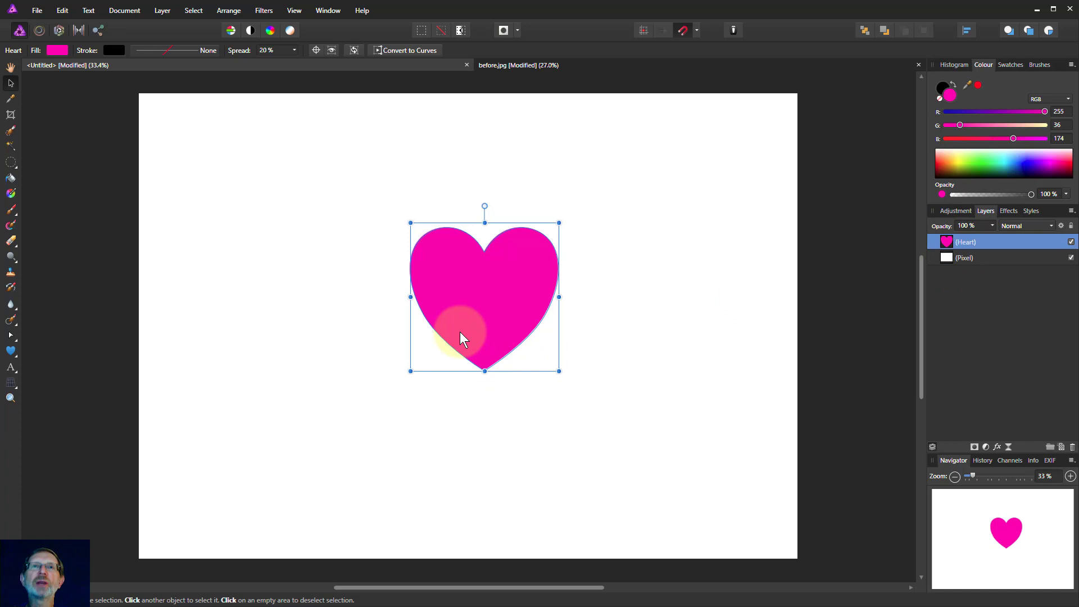
drag(460, 333, 429, 343)
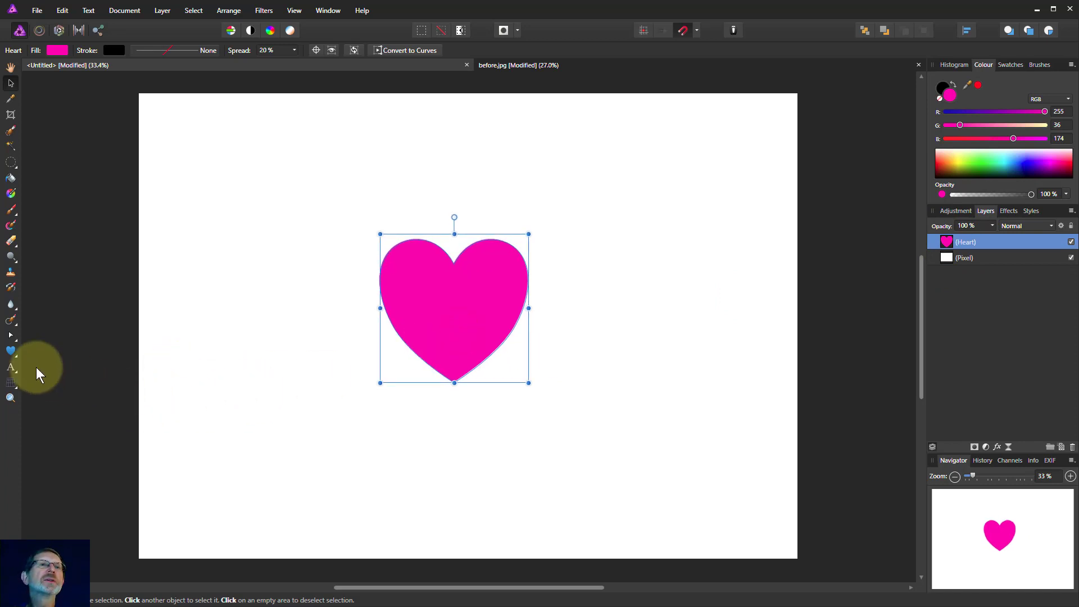
Draw a closed four-point path with the Pen Tool at the upper left
click(10, 336)
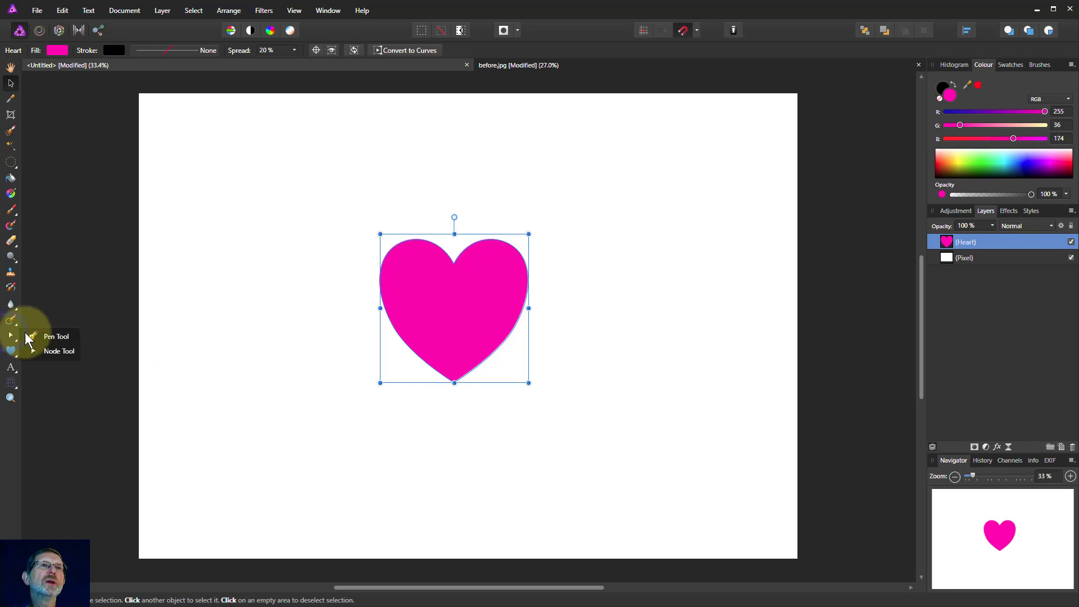
click(30, 336)
click(228, 240)
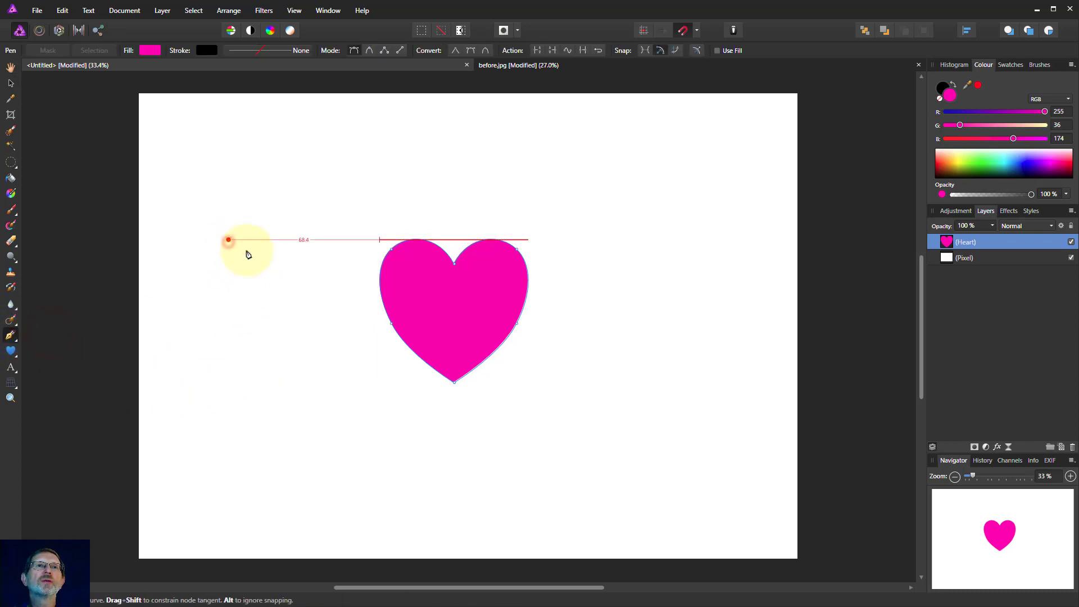
click(291, 286)
click(267, 343)
click(172, 327)
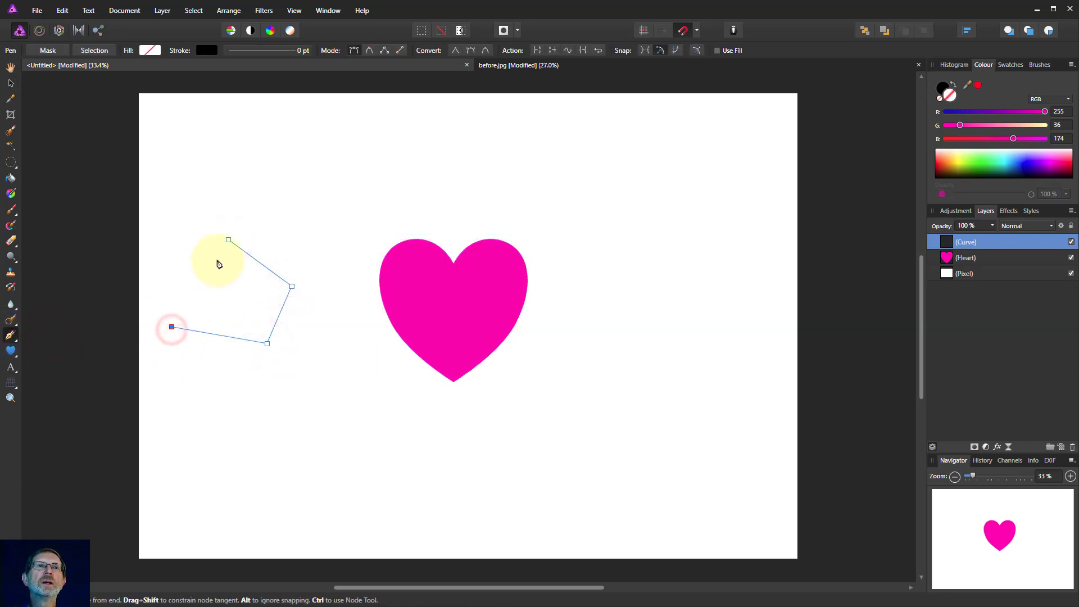
click(228, 240)
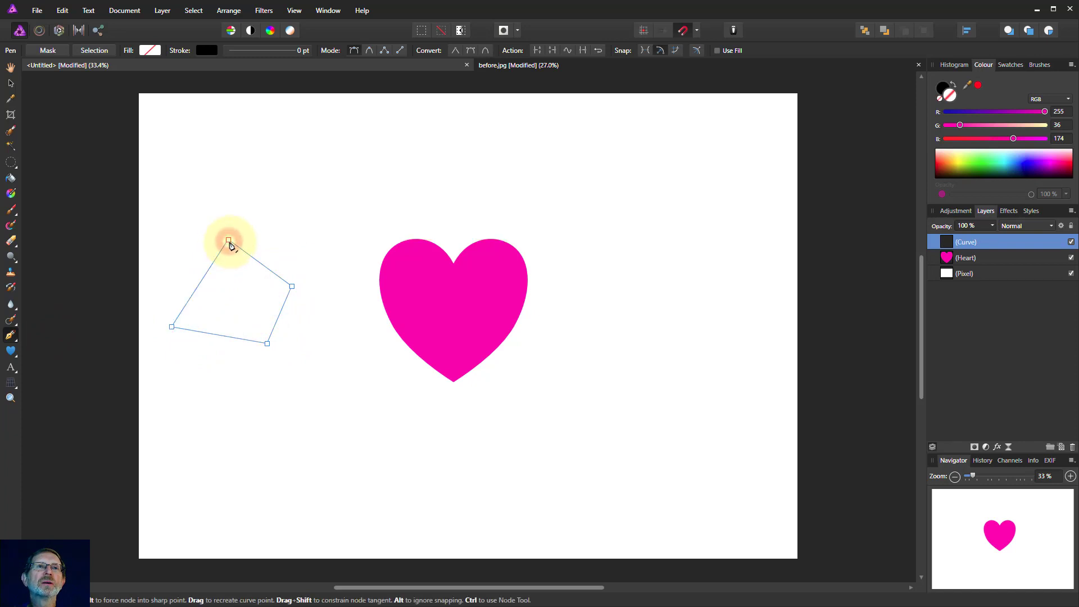
Fill the quadrilateral with the recent pink, then move it up-right and enlarge it
click(147, 51)
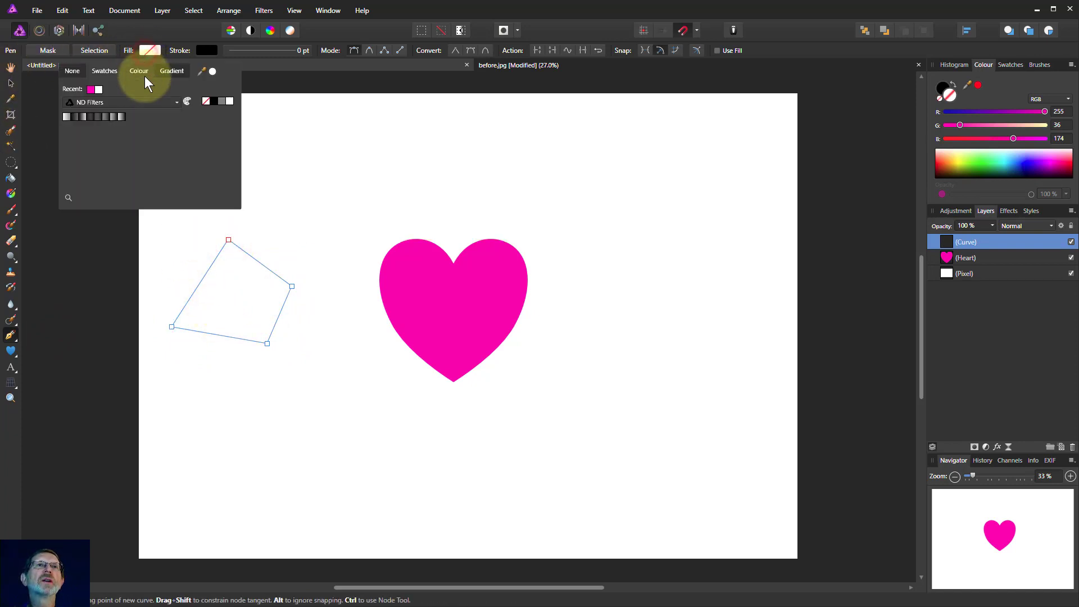
click(88, 89)
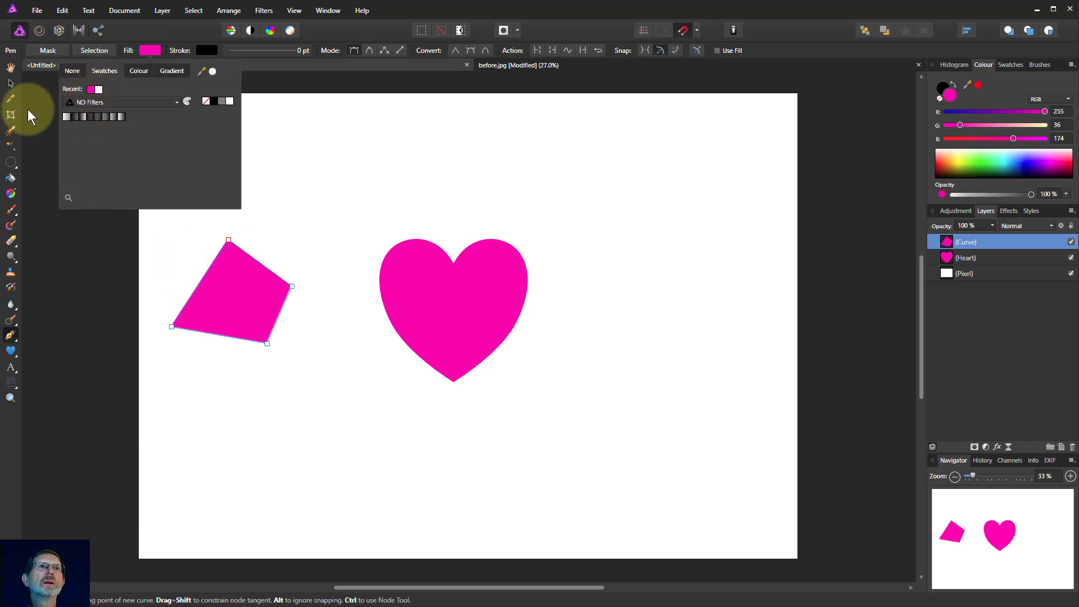
click(17, 82)
drag(228, 301, 269, 288)
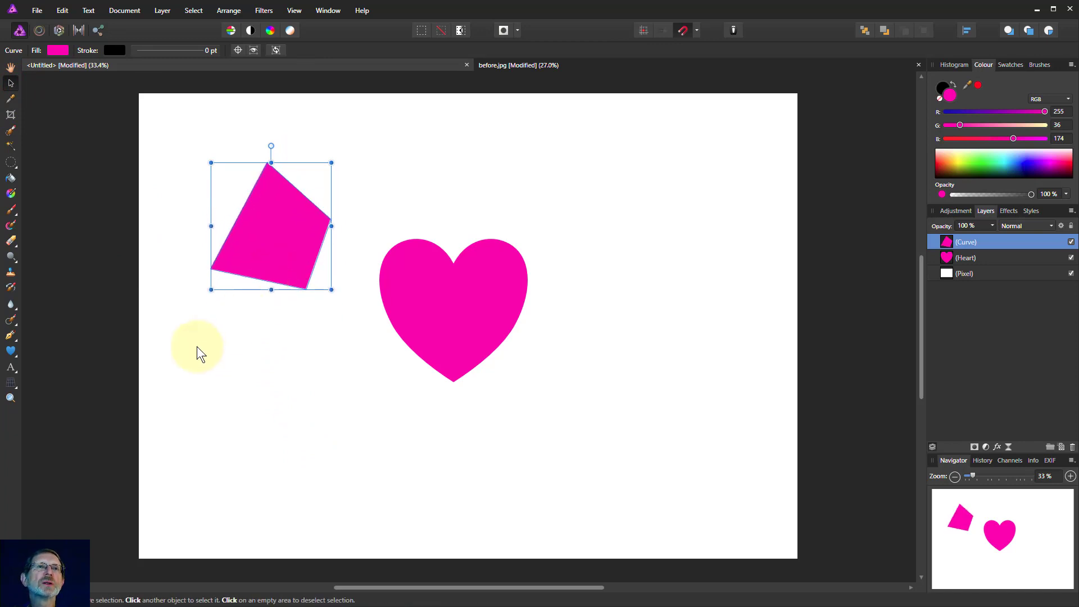
drag(334, 293, 340, 305)
With the Node Tool, pull the shape's bottom corner lower and bow its lower-left side outward
click(10, 371)
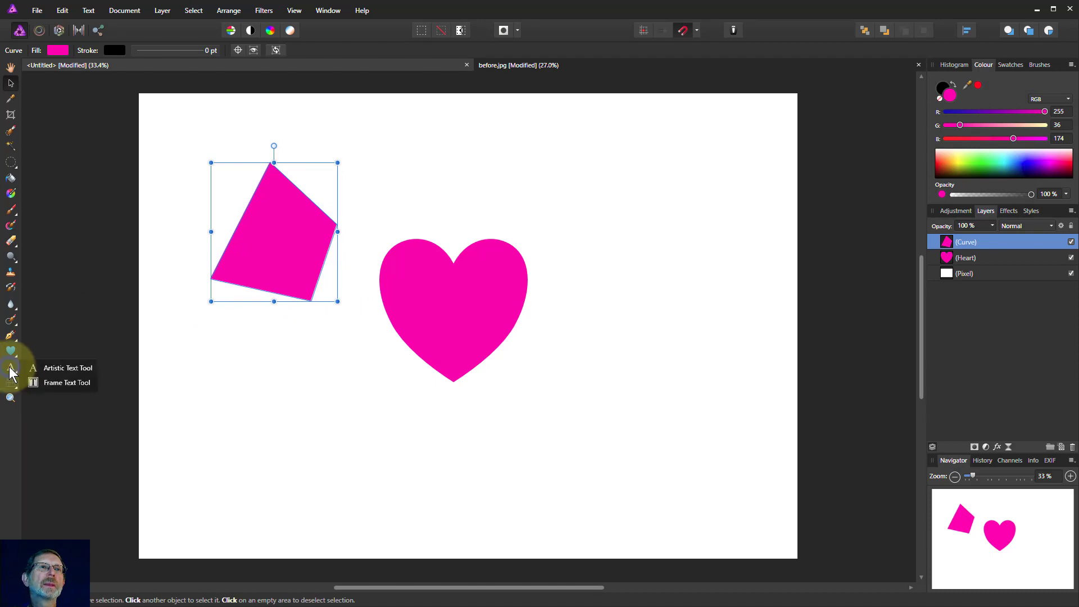
click(10, 337)
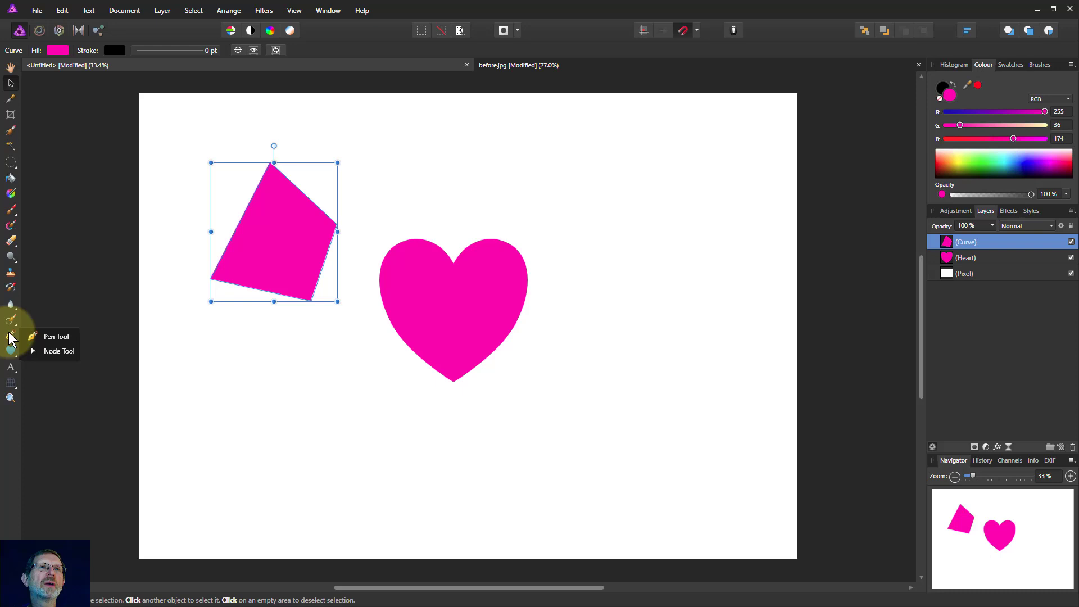
click(59, 350)
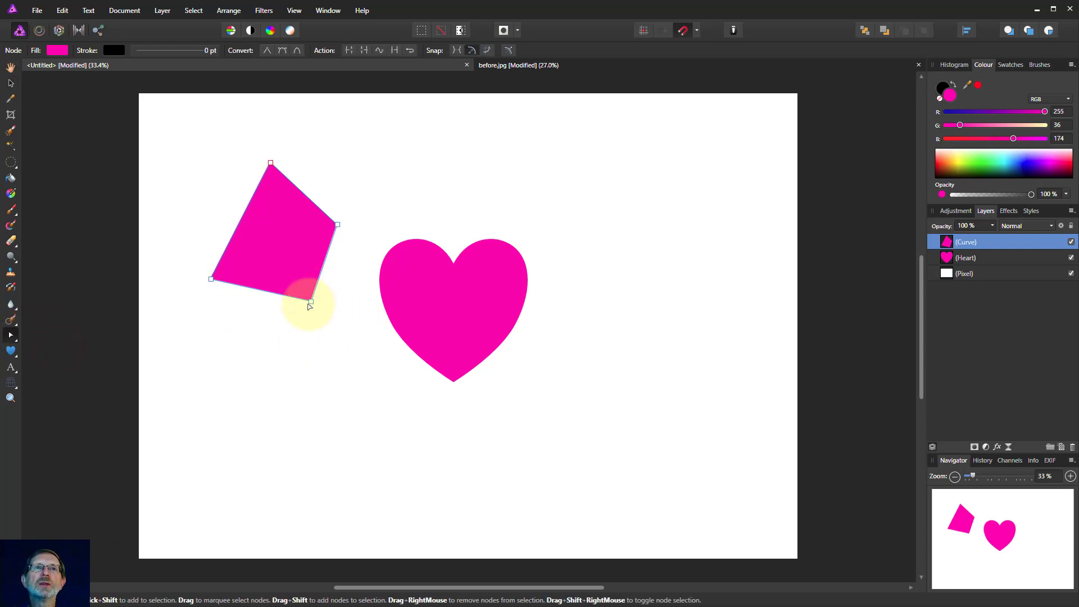
drag(308, 302, 287, 402)
drag(244, 340, 219, 362)
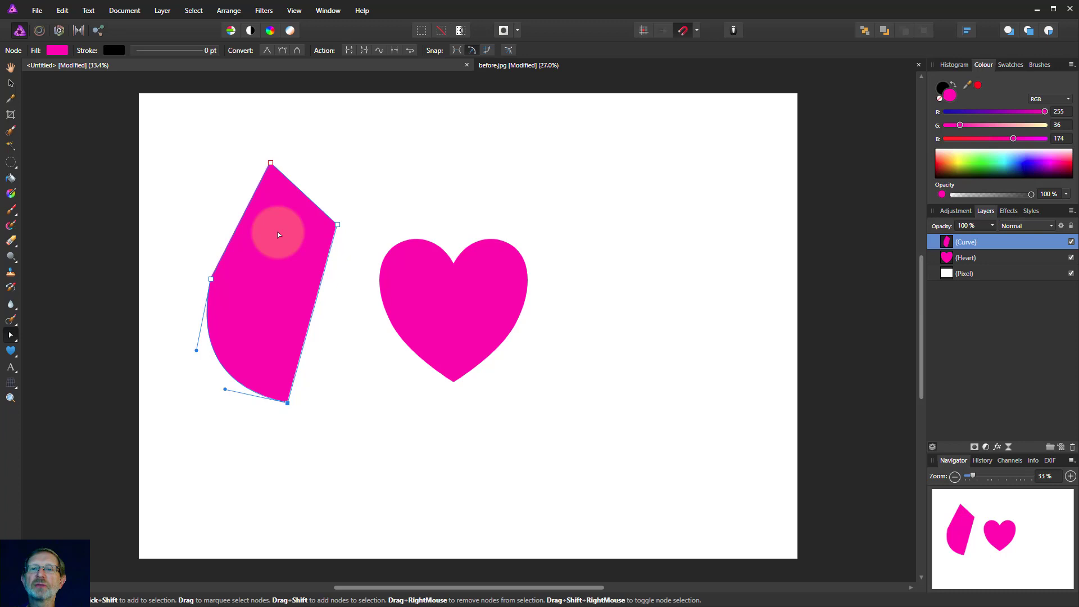
click(225, 360)
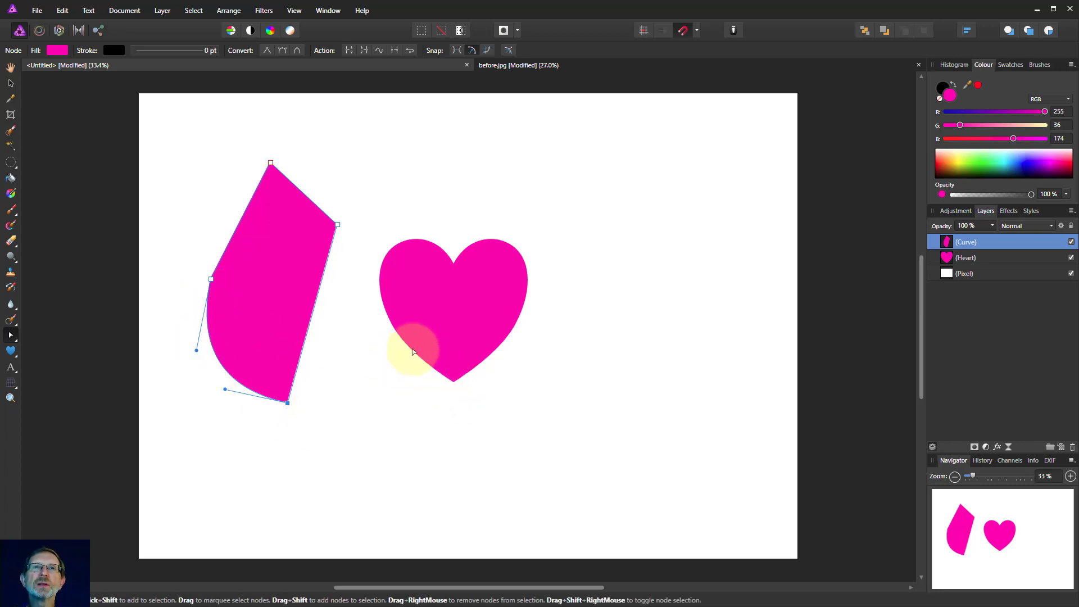
Select the heart and drag its notch handle to a 17% Spread
click(465, 333)
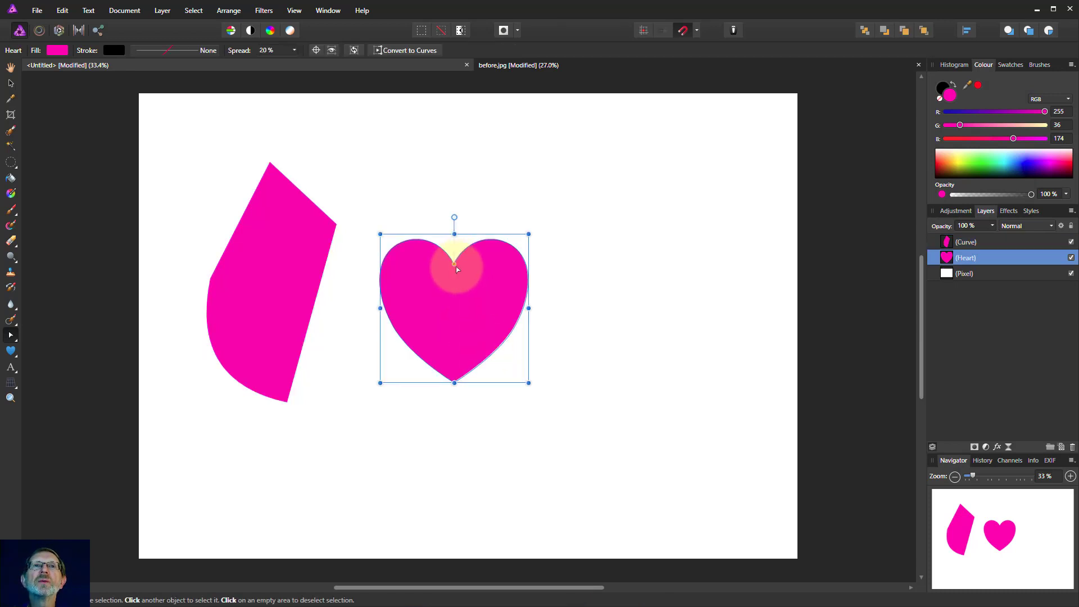
mouse_move(455, 266)
mouse_down()
mouse_move(451, 294)
mouse_move(454, 260)
mouse_up()
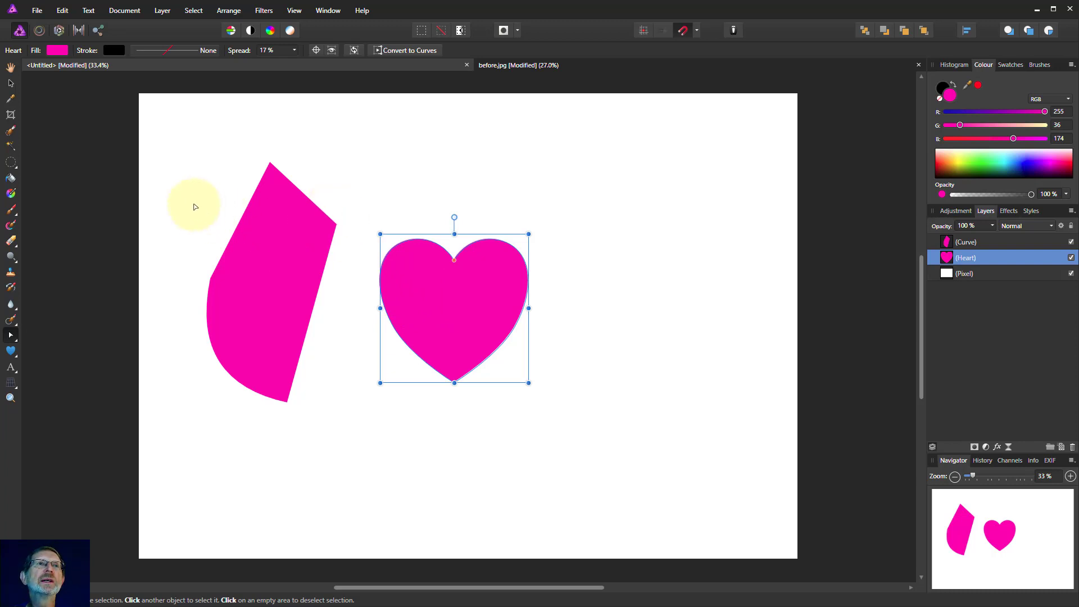
Shrink the heart lower on the canvas, then bring up the layer commands to rasterise it
click(10, 82)
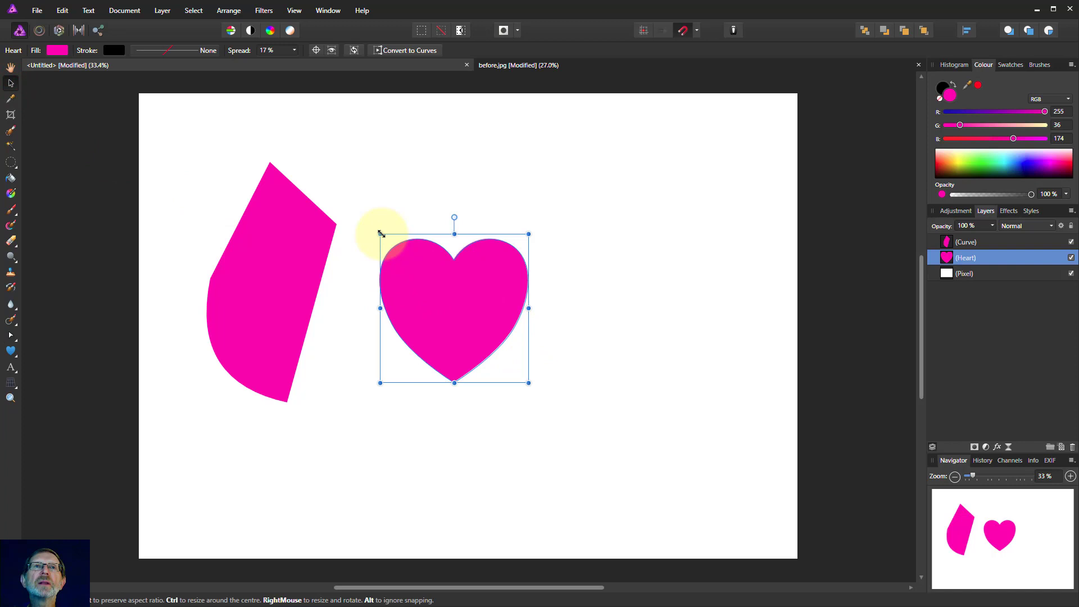
drag(380, 234, 430, 416)
right_click(430, 416)
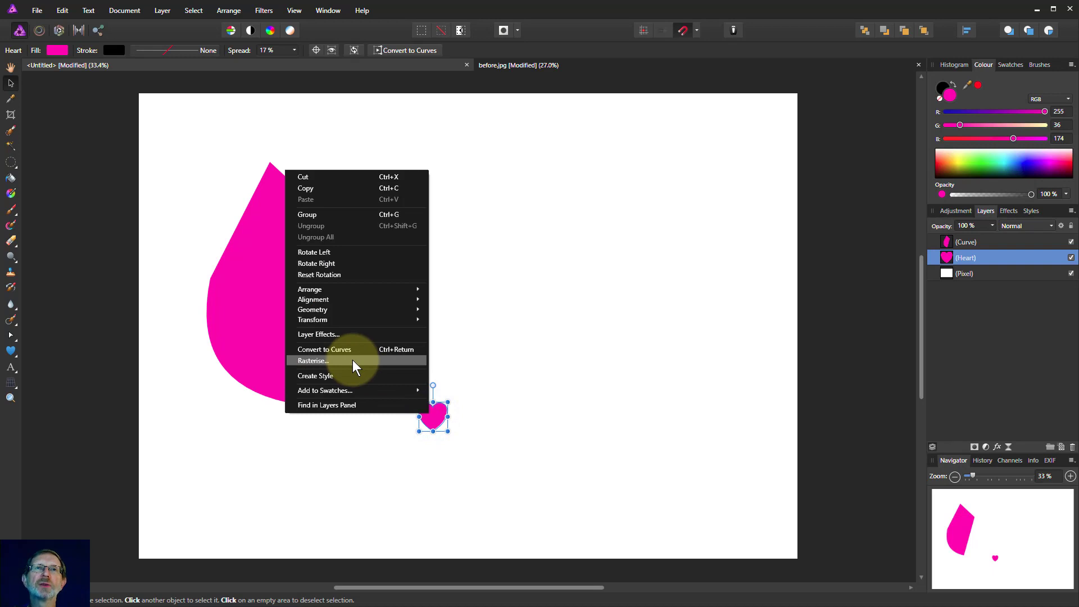
right_click(953, 257)
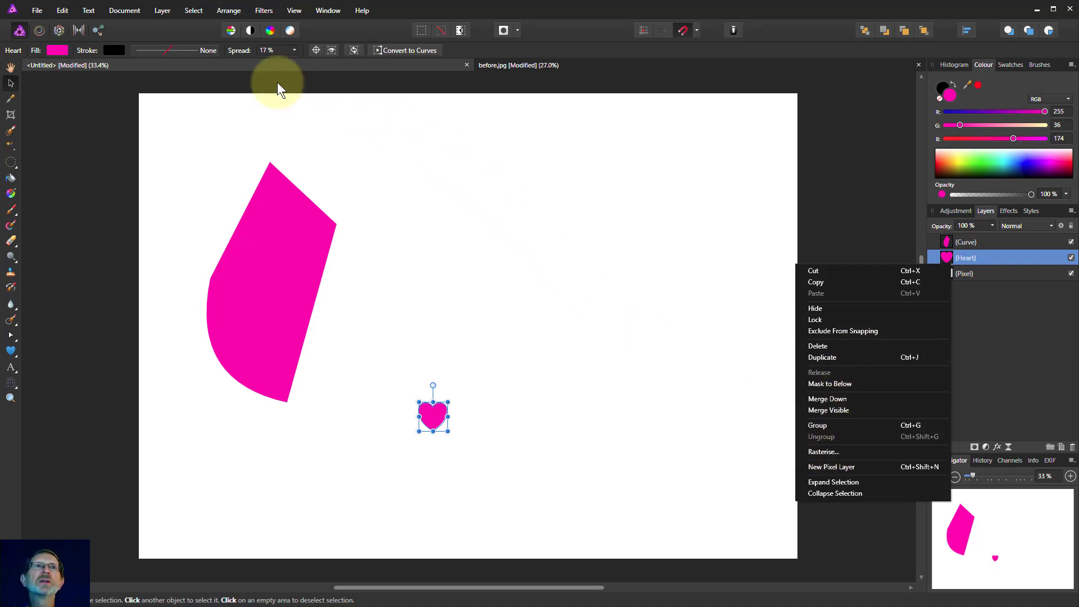
click(162, 11)
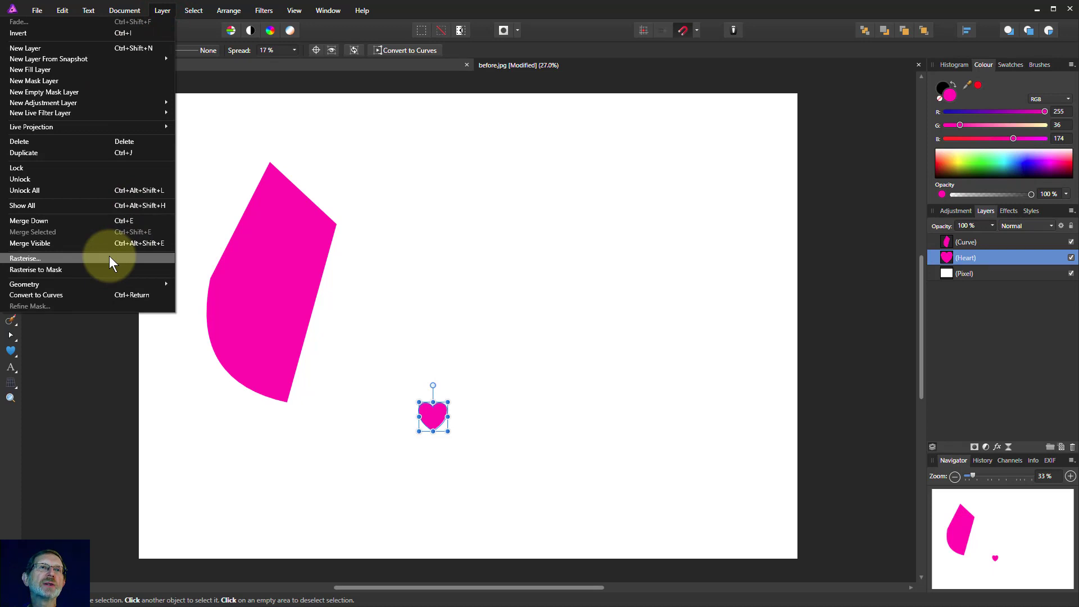
Rasterise the heart, scale the pixel heart far beyond the canvas, and shift it left and down
click(75, 260)
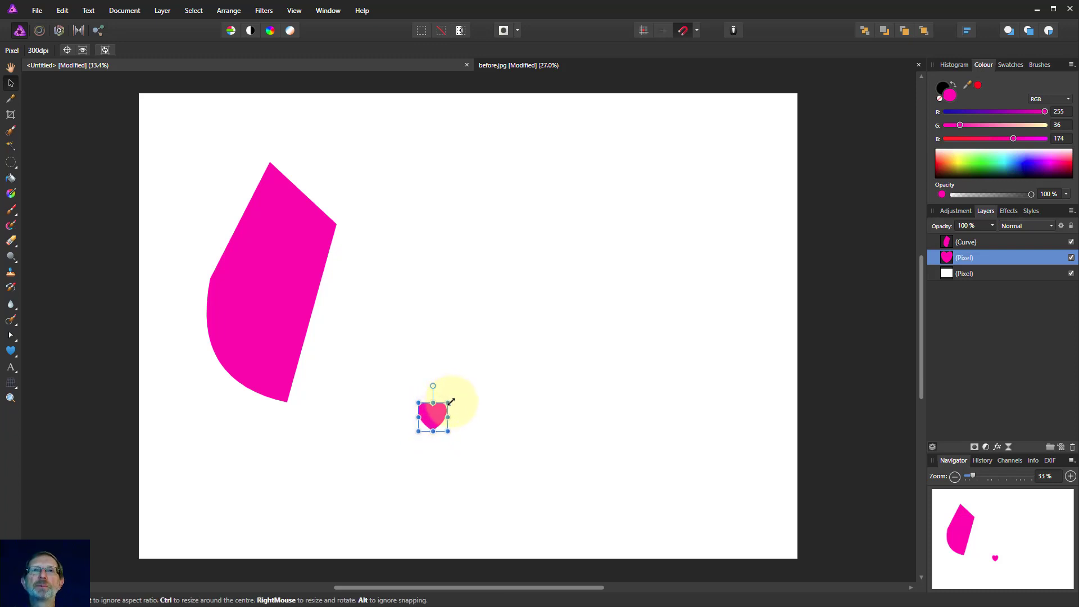
drag(451, 402, 809, 29)
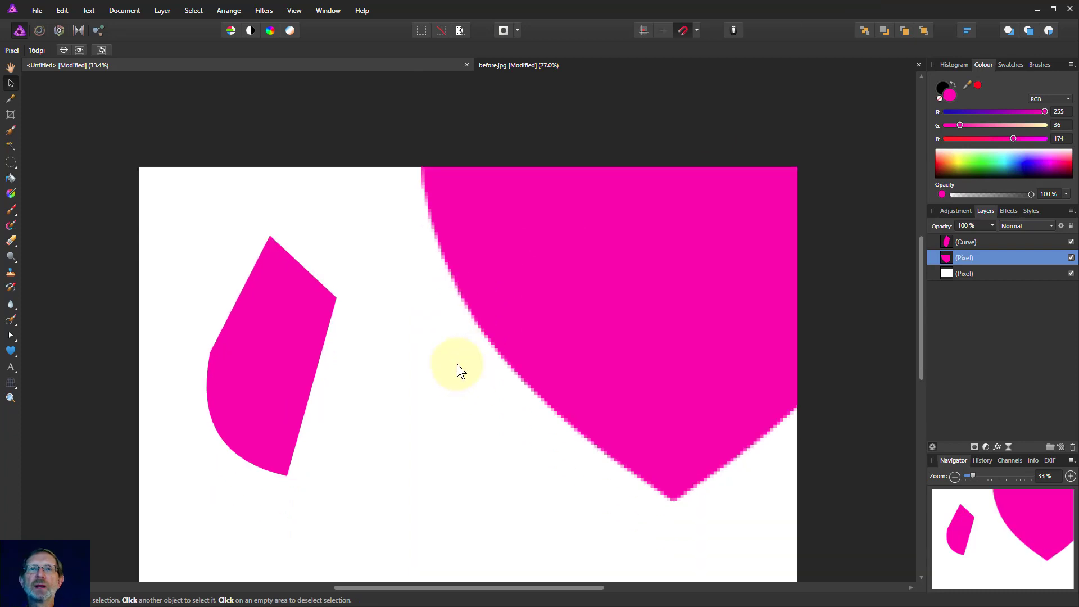
scroll(457, 363, down, 3)
drag(565, 252, 297, 361)
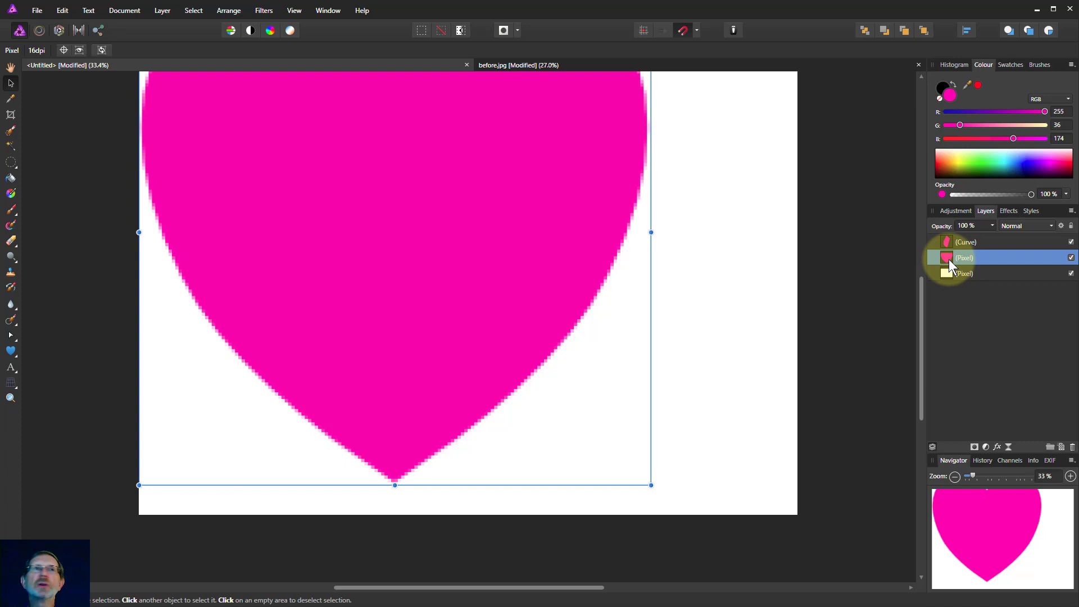
click(11, 350)
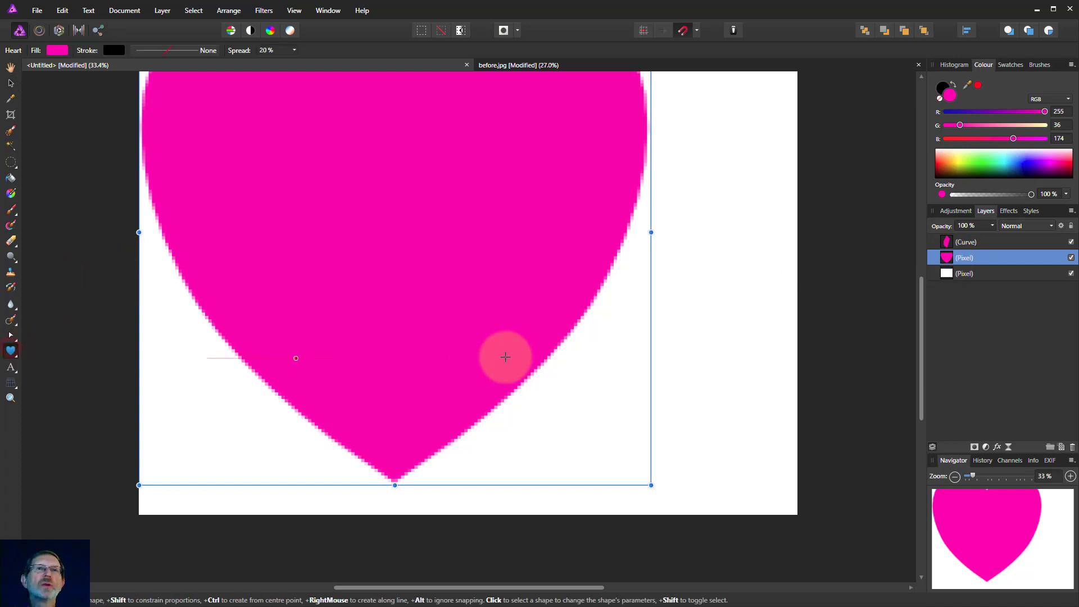
mouse_move(658, 336)
mouse_down()
mouse_move(721, 403)
mouse_move(610, 321)
mouse_move(684, 344)
mouse_up()
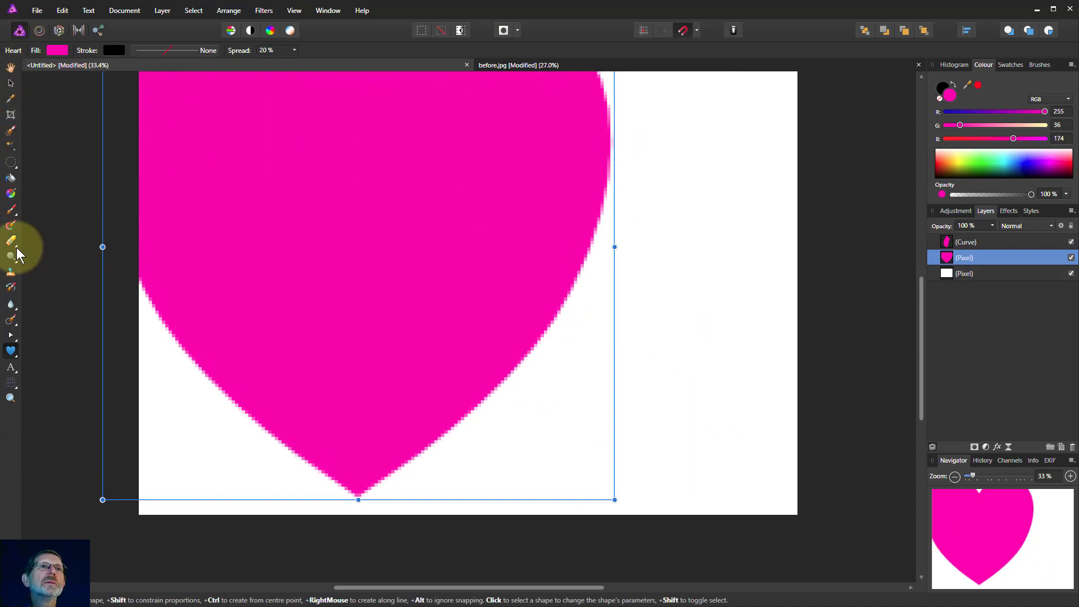
key(a)
click(694, 272)
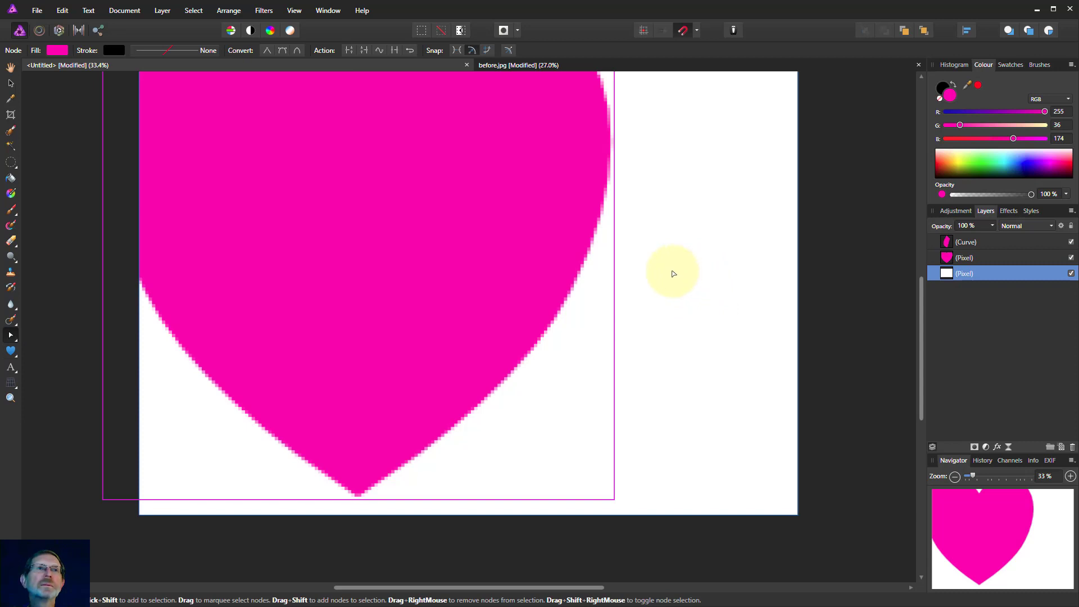
click(11, 350)
drag(634, 315, 711, 398)
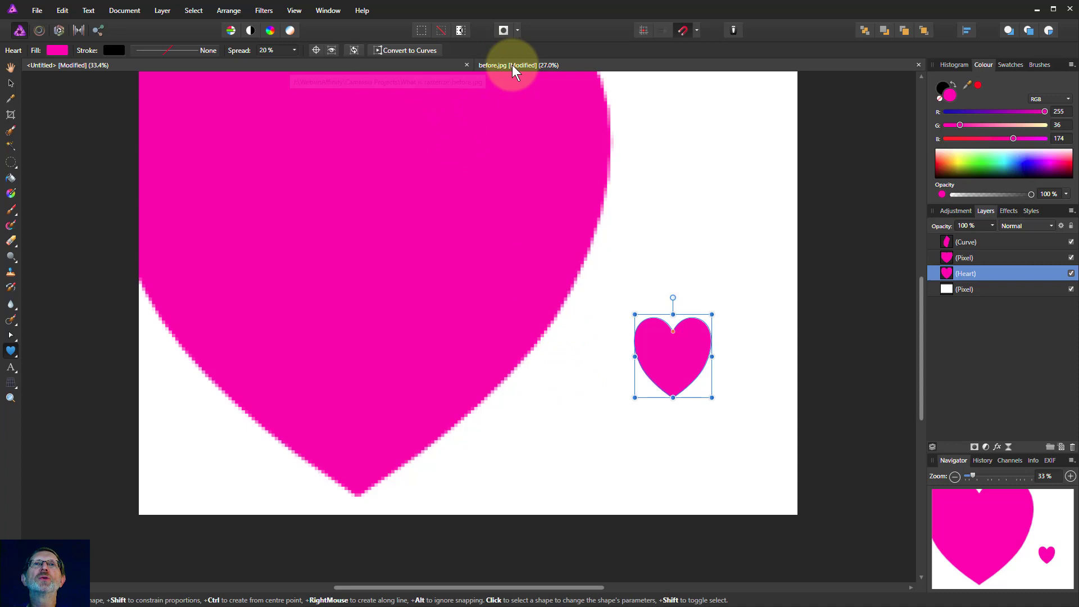
In before.jpg, tilt the photo slightly and frame a 2271 × 1881 px crop on the left group
click(592, 63)
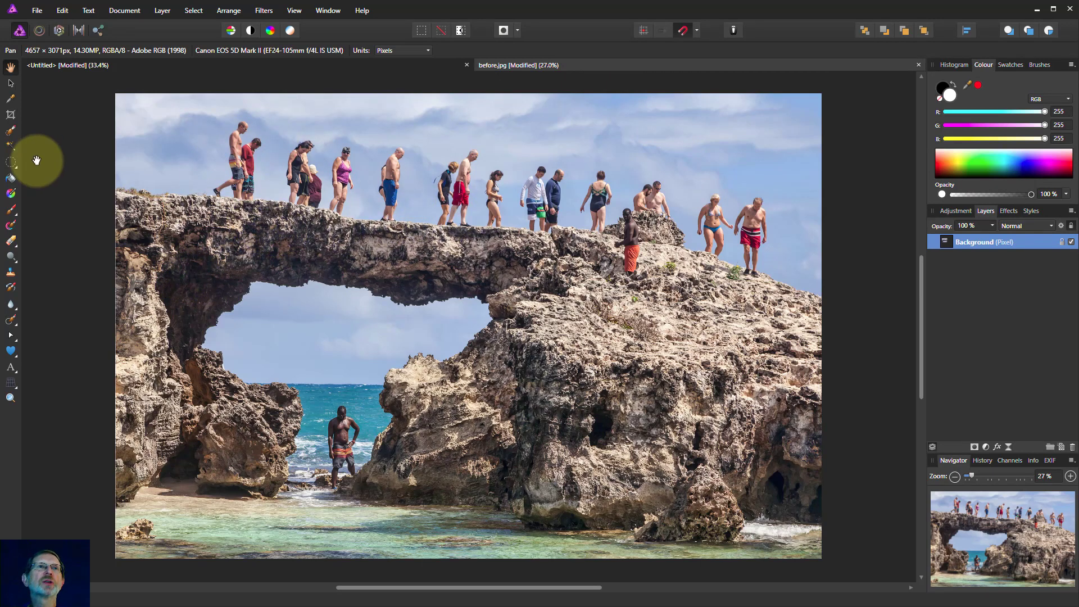
click(8, 111)
drag(100, 84, 44, 113)
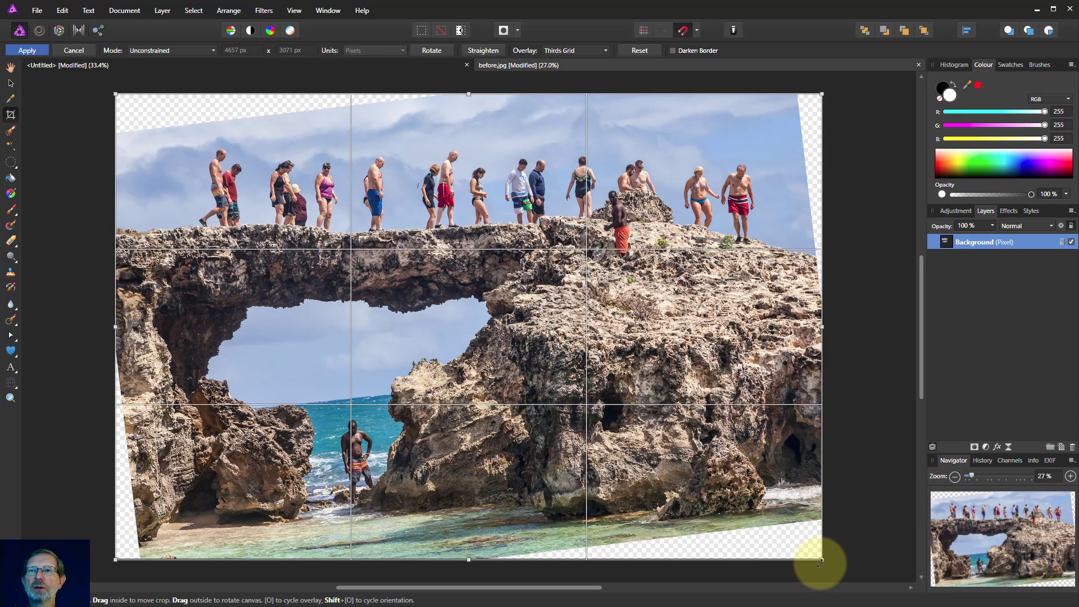
drag(820, 558, 516, 415)
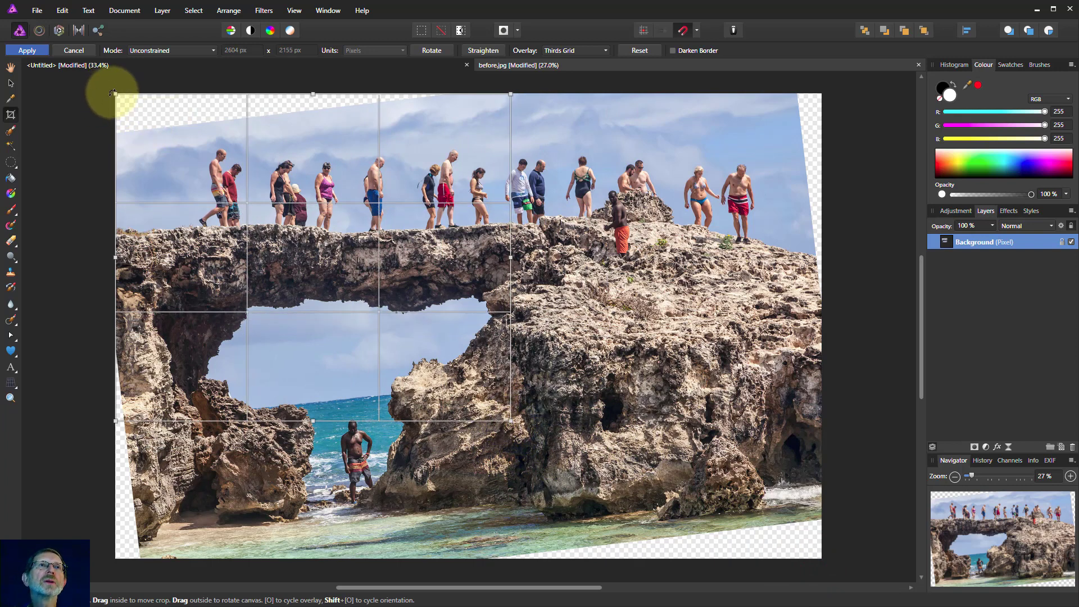
drag(115, 96, 136, 135)
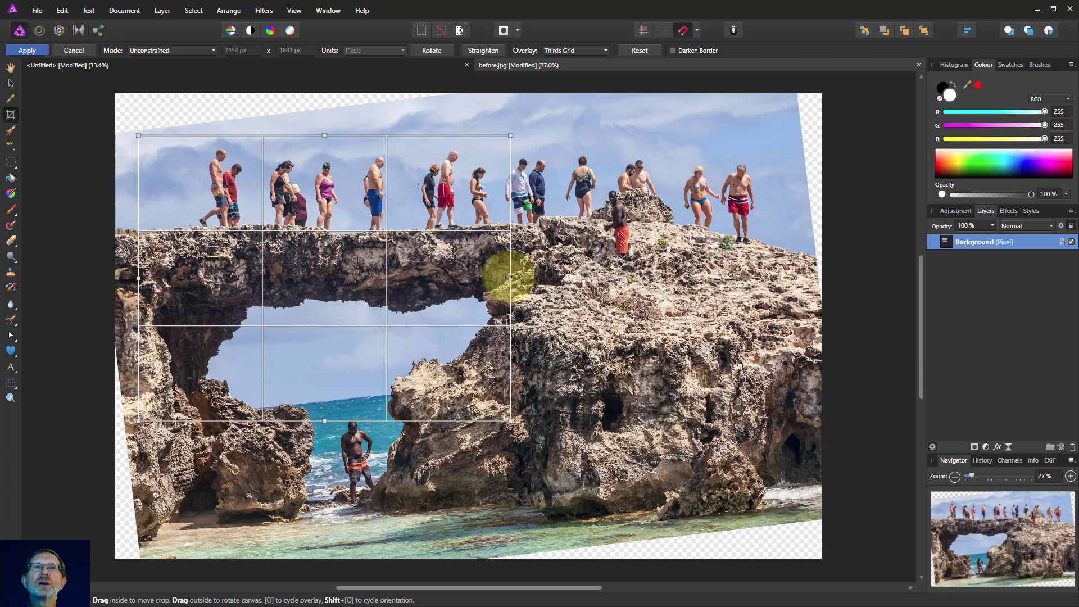
drag(510, 278, 482, 284)
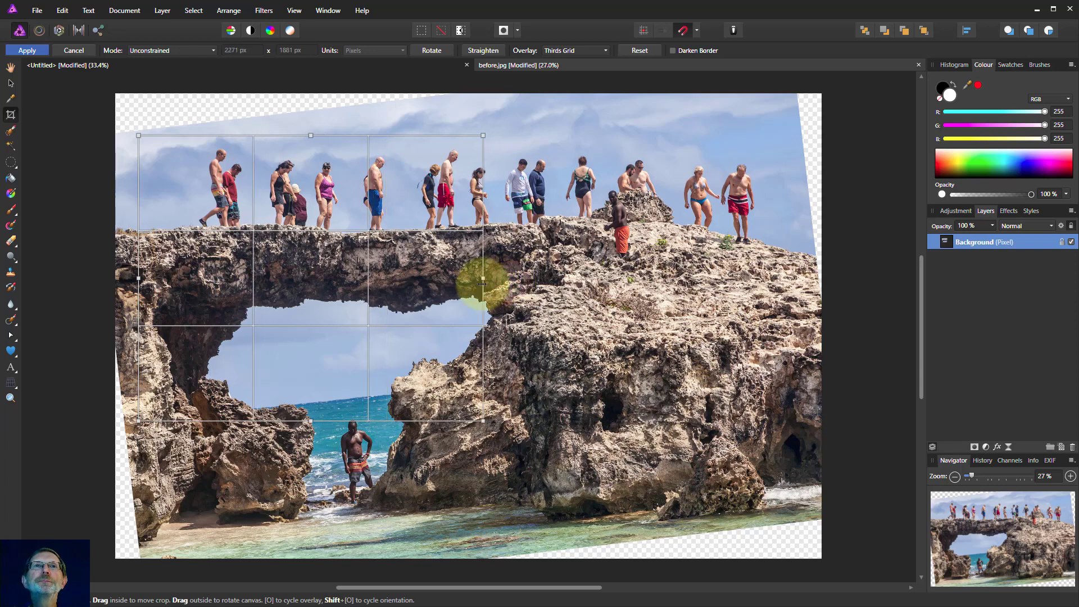
Apply the 2271 × 1881 px crop and zoom out to view the result
click(22, 51)
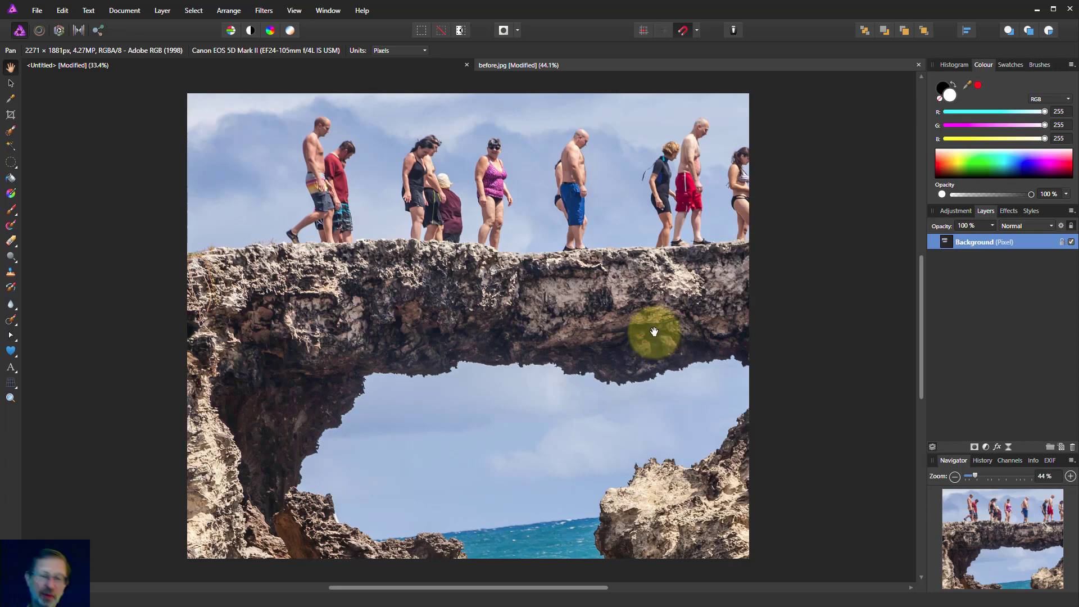
scroll(642, 343, down, 1)
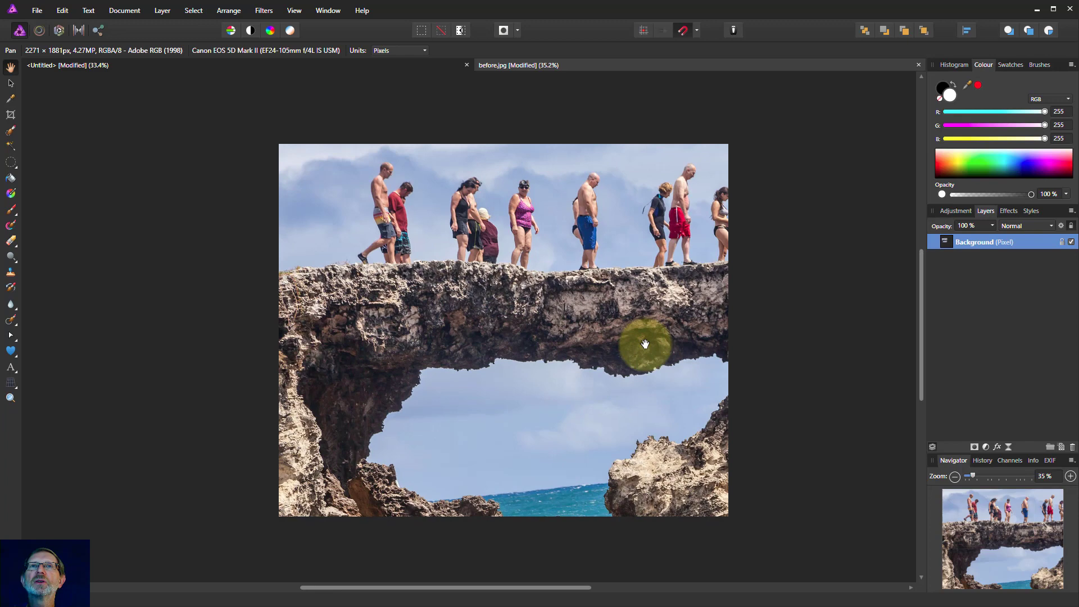
scroll(645, 344, down, 2)
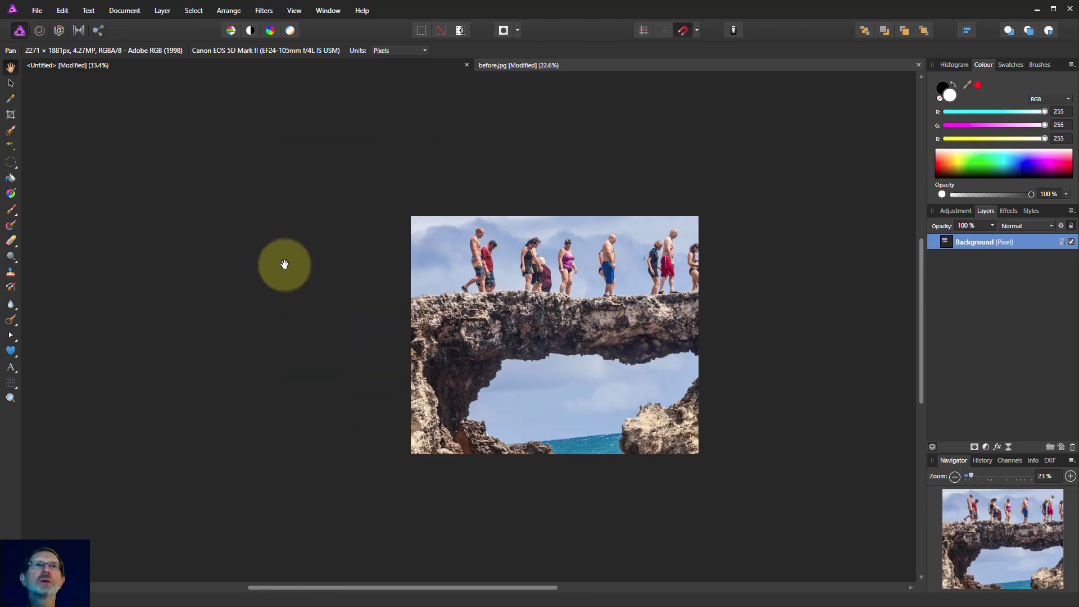
Extend the crop past the right and top edges and apply it, restoring hidden pixels
click(10, 114)
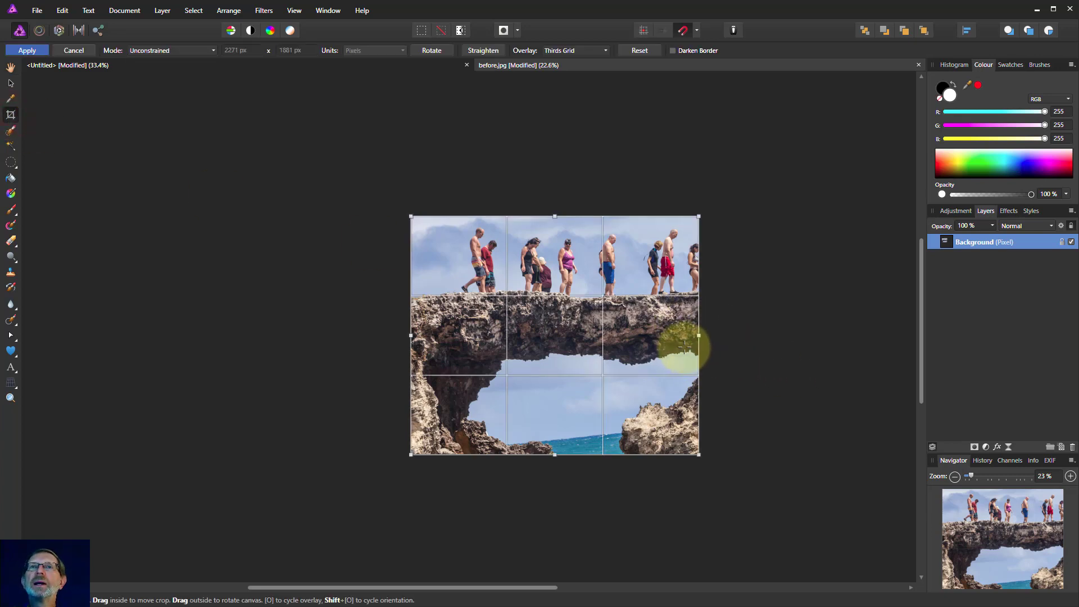
drag(698, 336, 734, 339)
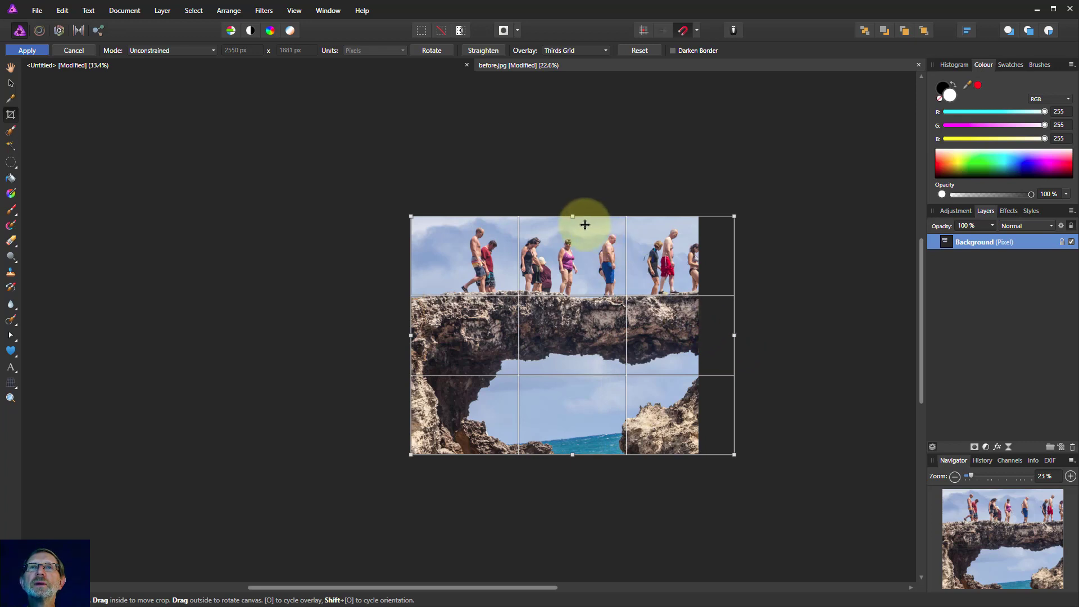
drag(573, 216, 572, 212)
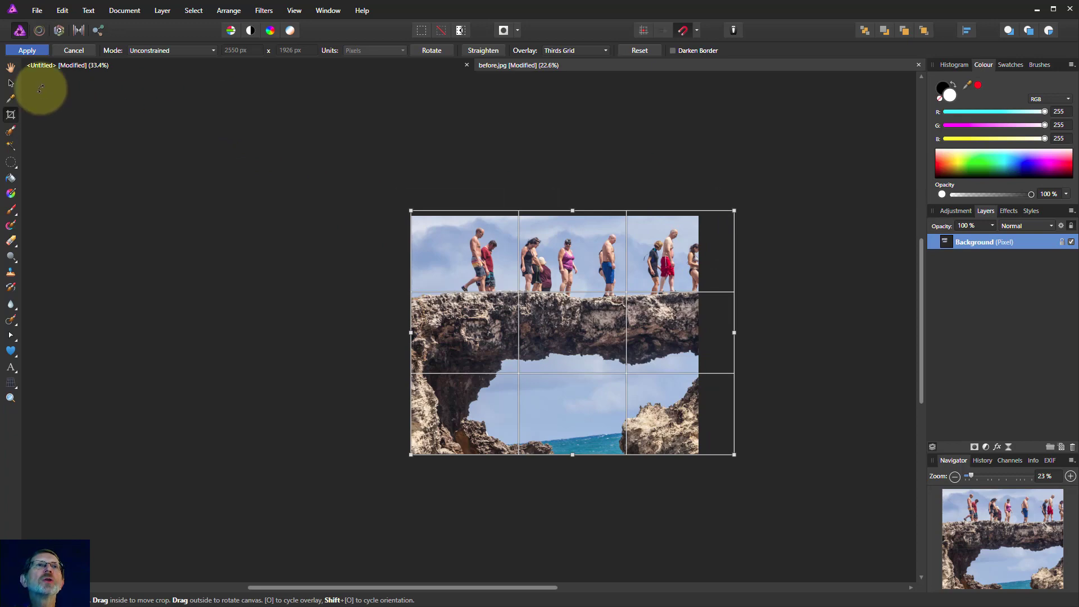
click(26, 50)
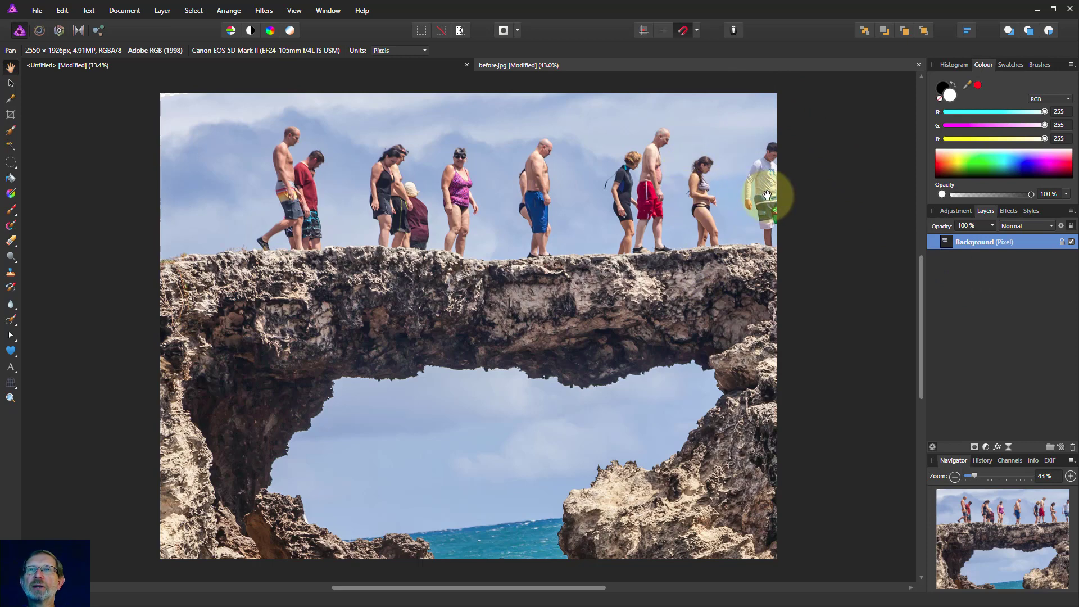
Re-crop with the right edge pulled in to 2360 × 1926 px, removing the rightmost walker
click(10, 114)
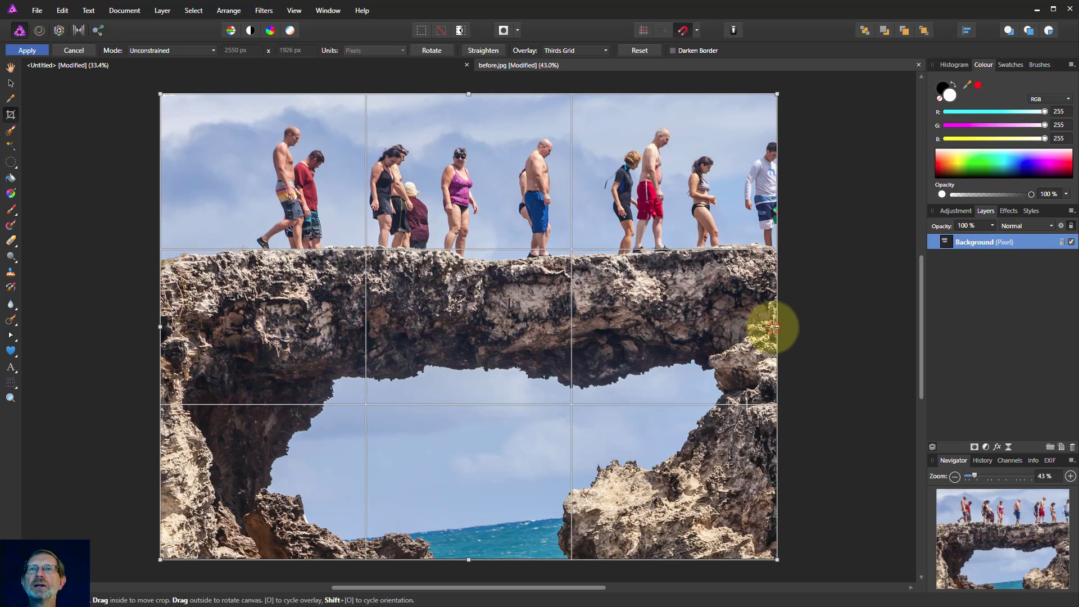
drag(775, 328, 730, 326)
click(35, 49)
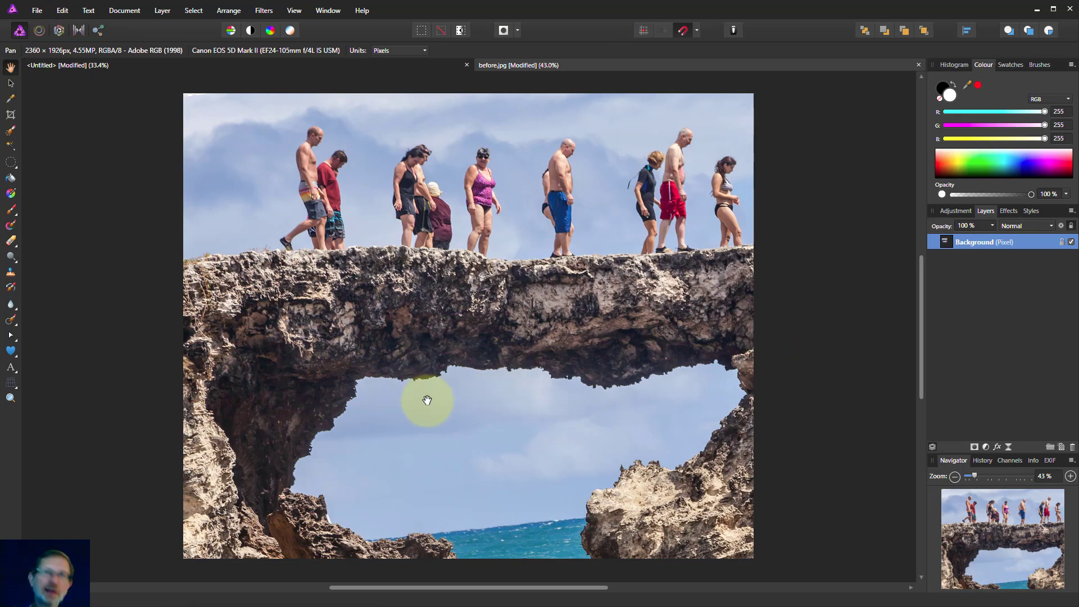
Open the Perspective Tool on the zoomed-out photo and stretch its grid corners beyond the crop
scroll(429, 400, down, 4)
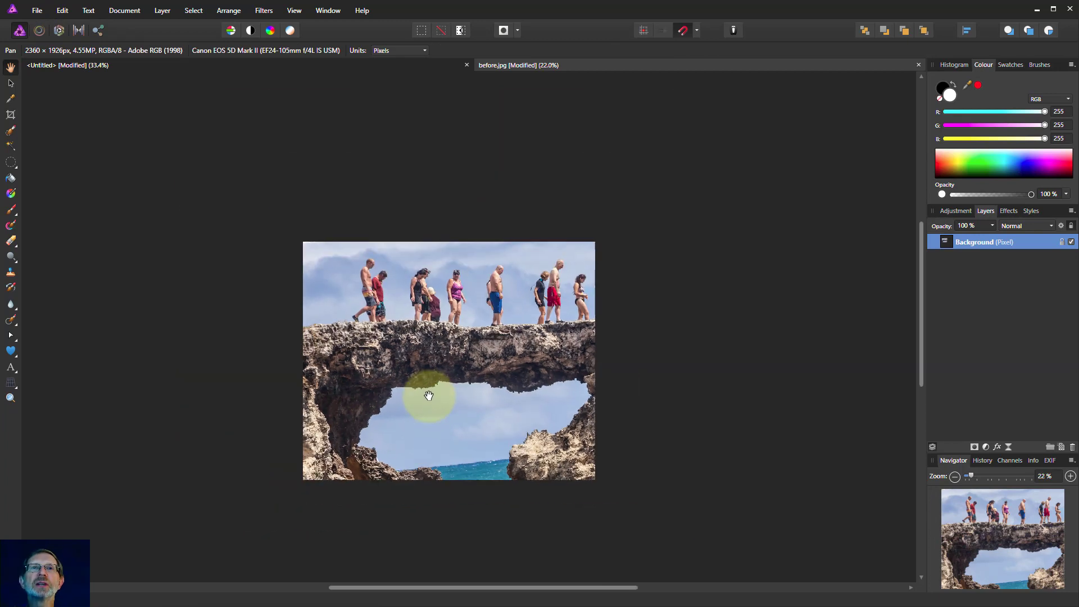
drag(429, 396, 353, 261)
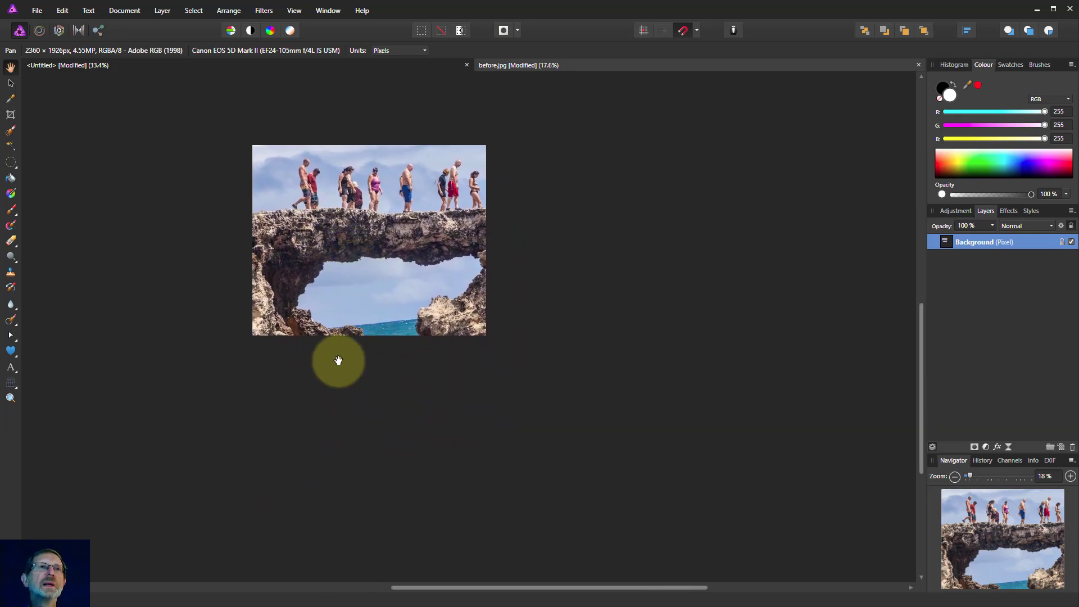
click(11, 382)
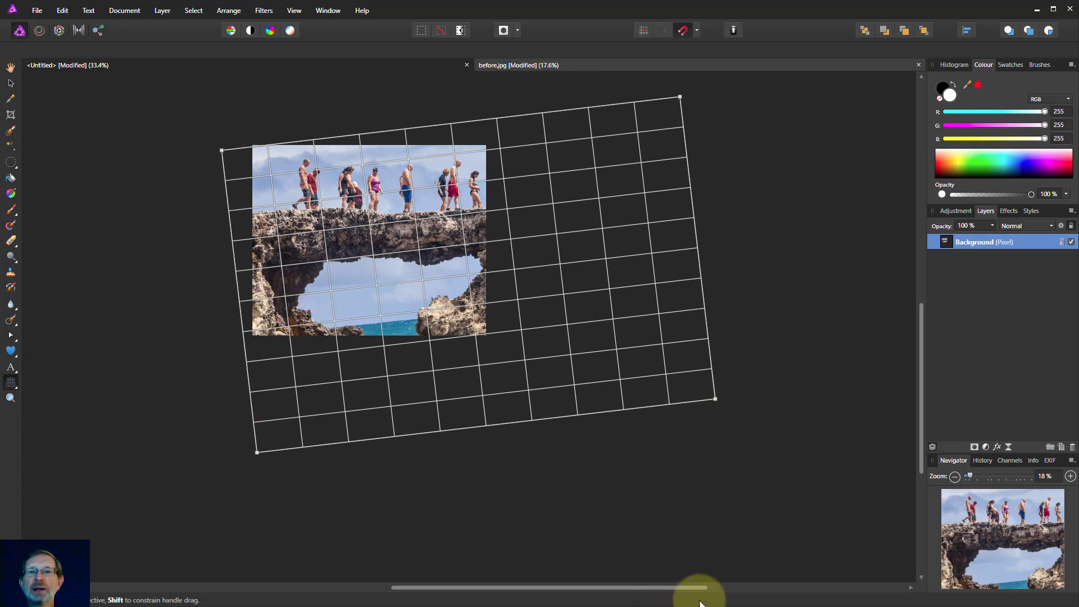
drag(752, 603, 791, 429)
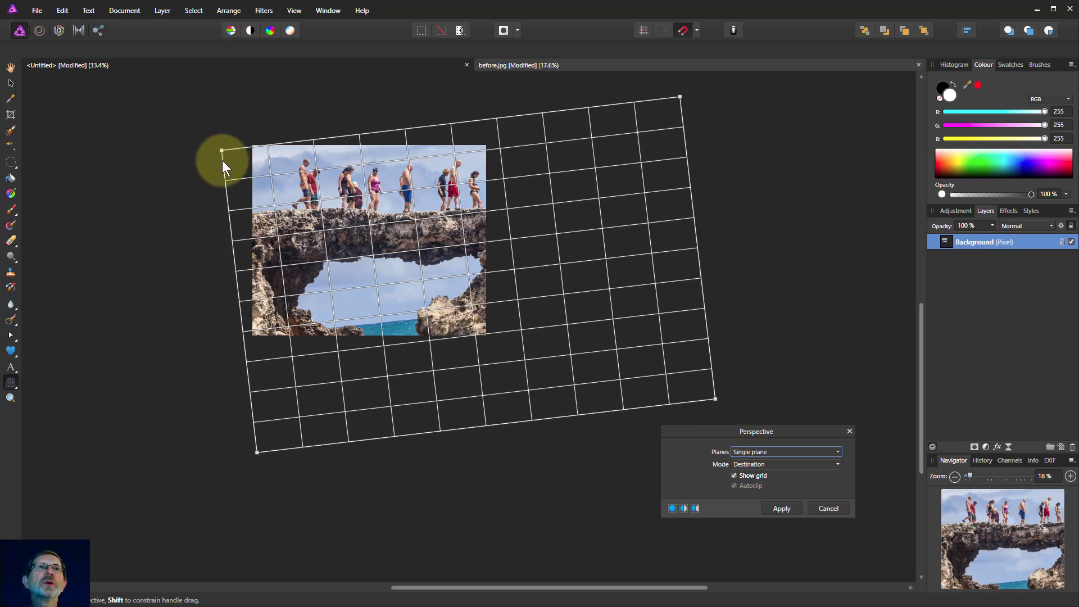
drag(222, 149, 220, 144)
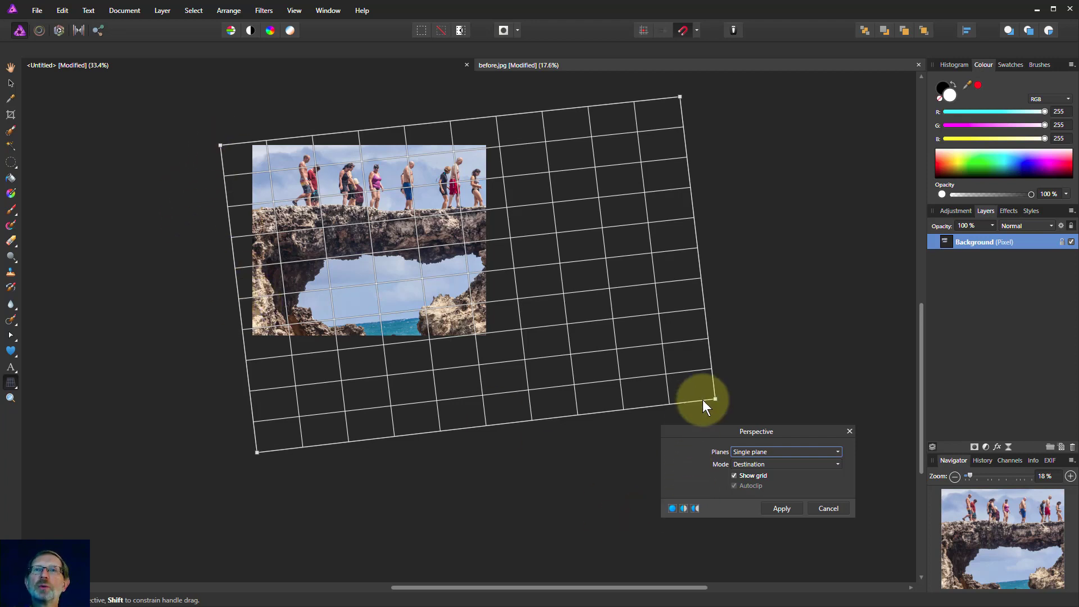
drag(716, 399, 717, 406)
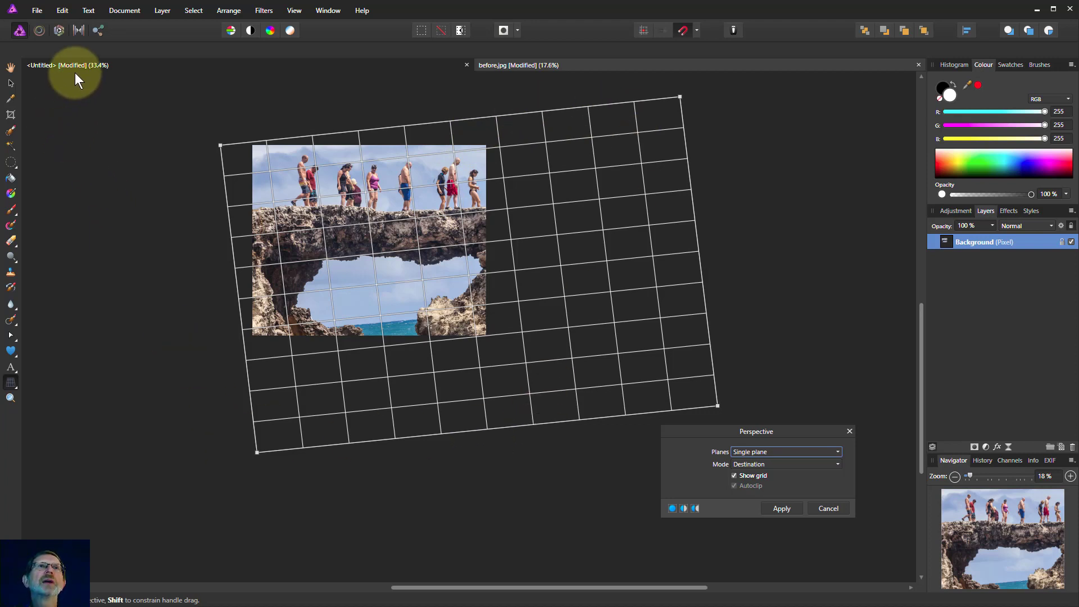
Rasterise the photo layer from the Layer menu, discarding pixels outside the crop
click(168, 12)
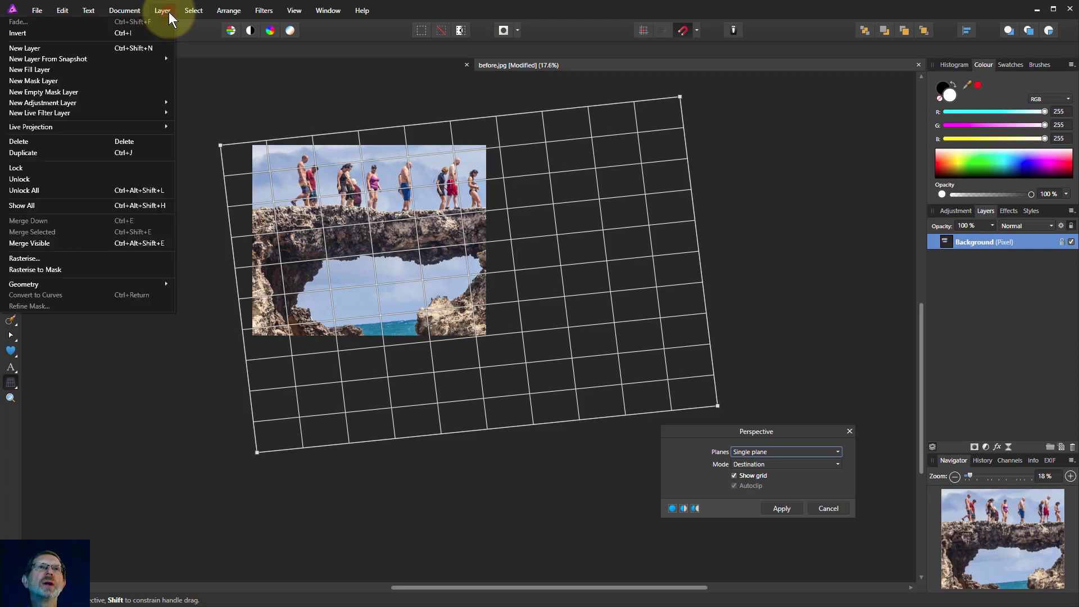
mouse_move(124, 10)
mouse_move(158, 11)
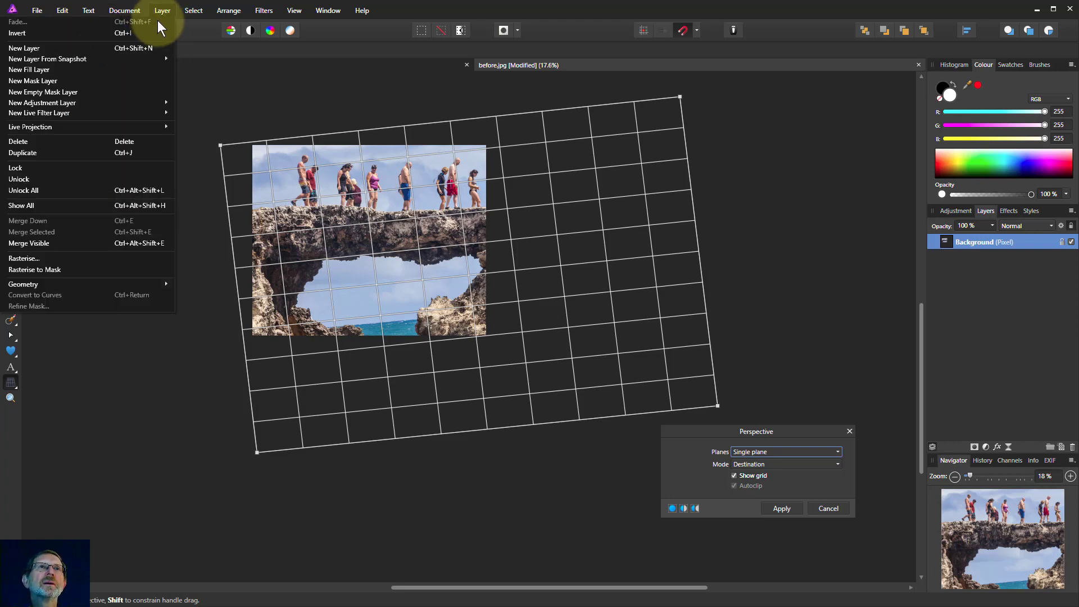
click(107, 258)
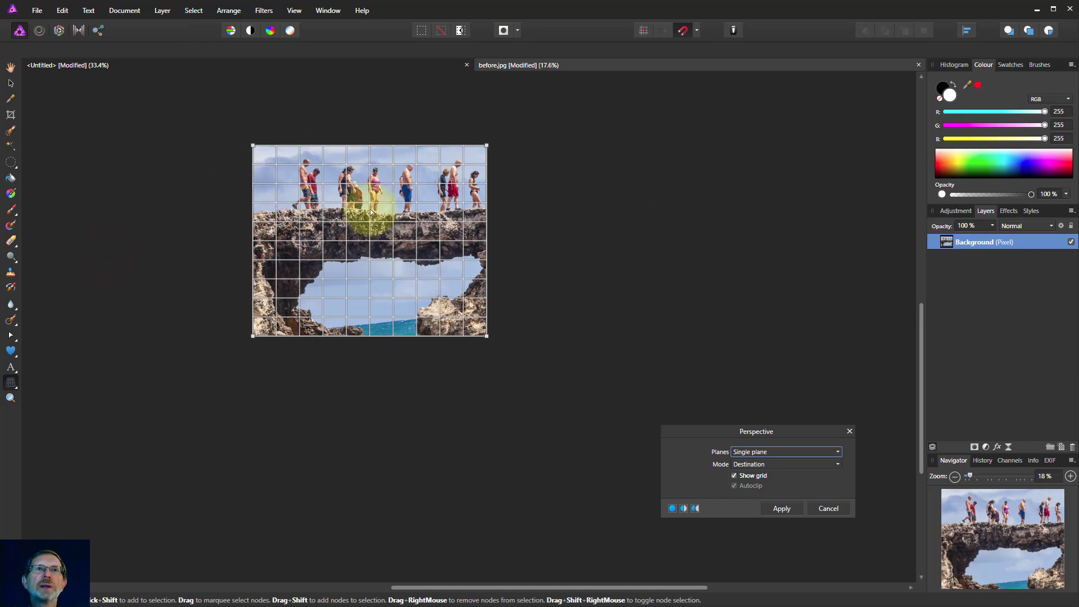
Check the perspective grid corners, which now fit the cropped photo's edges, and reposition the Perspective panel
click(486, 336)
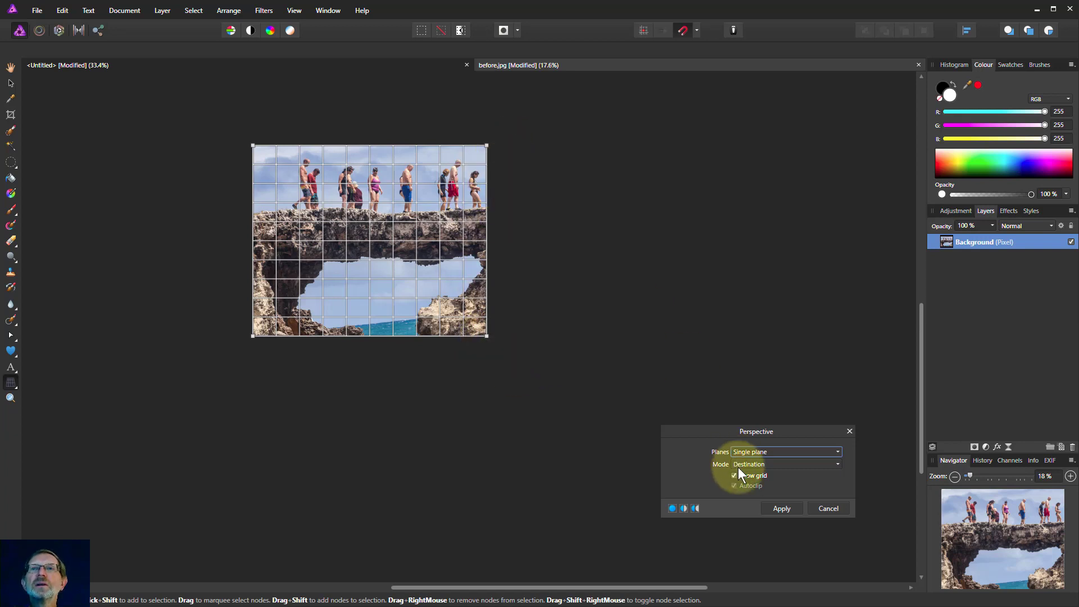
drag(716, 432, 654, 360)
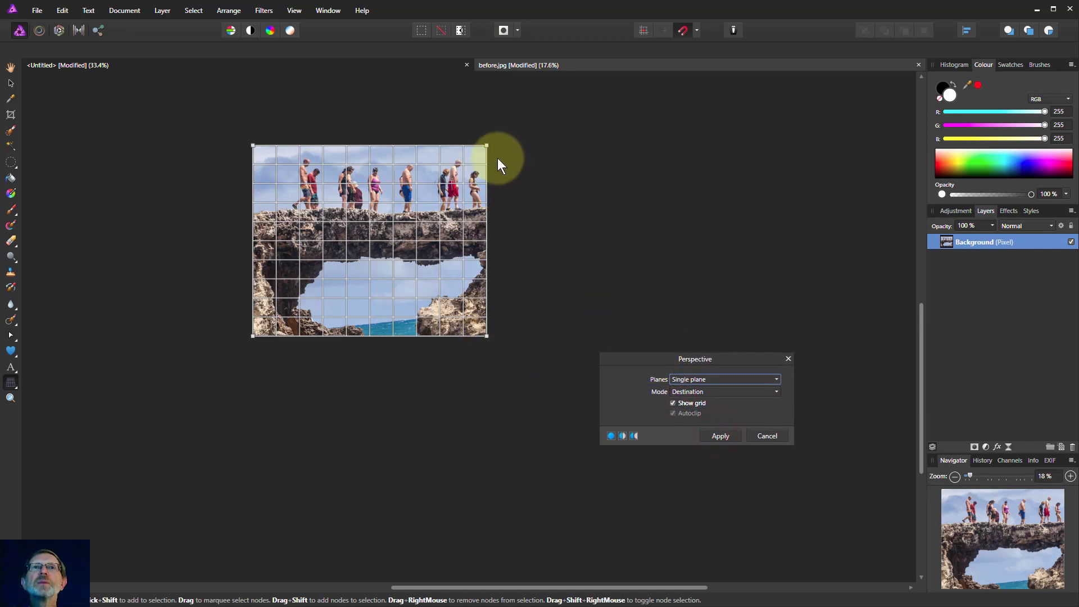
drag(487, 143, 488, 146)
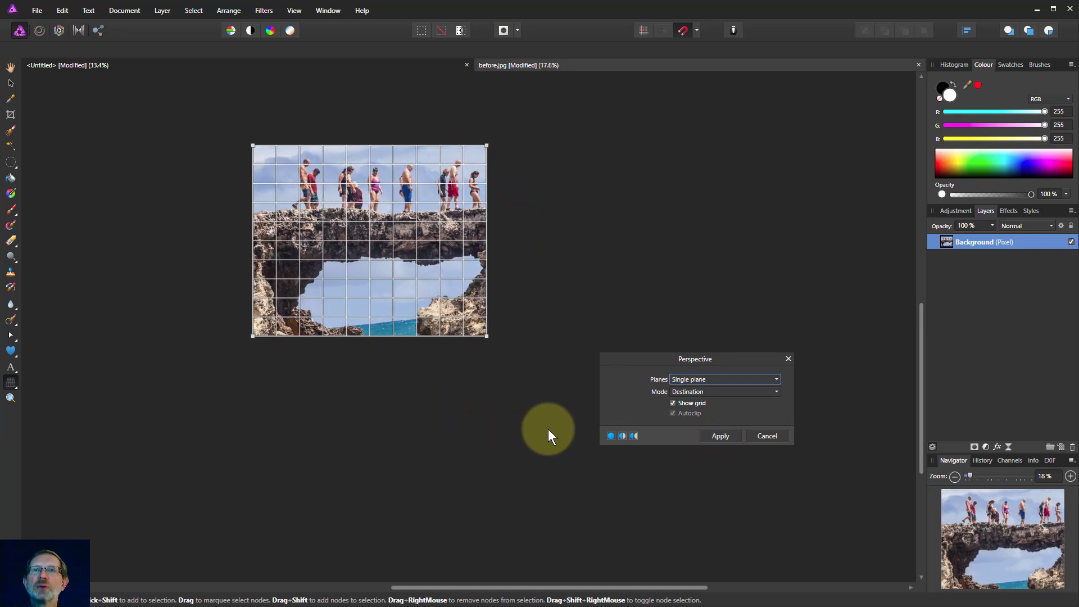
Apply the perspective warp, visit the Untitled hearts document, then return to before.jpg
click(721, 436)
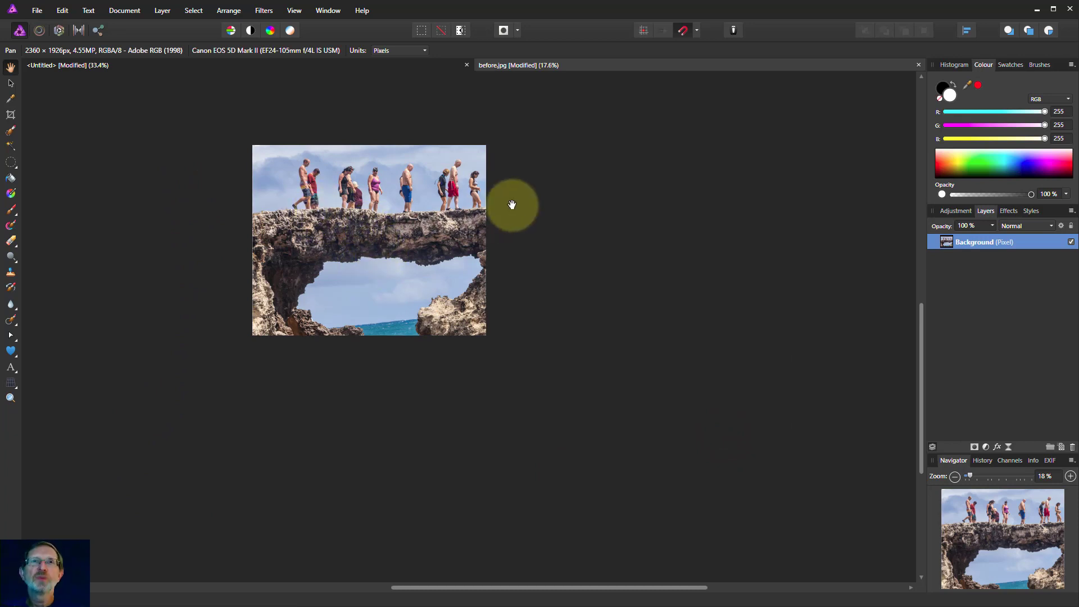
click(258, 66)
key(a)
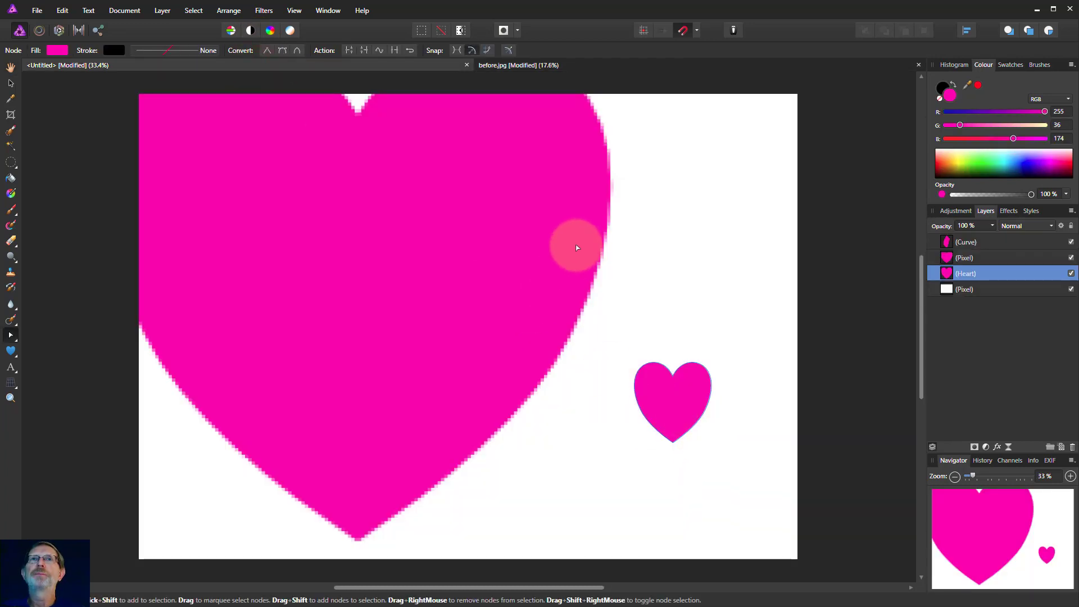
click(574, 63)
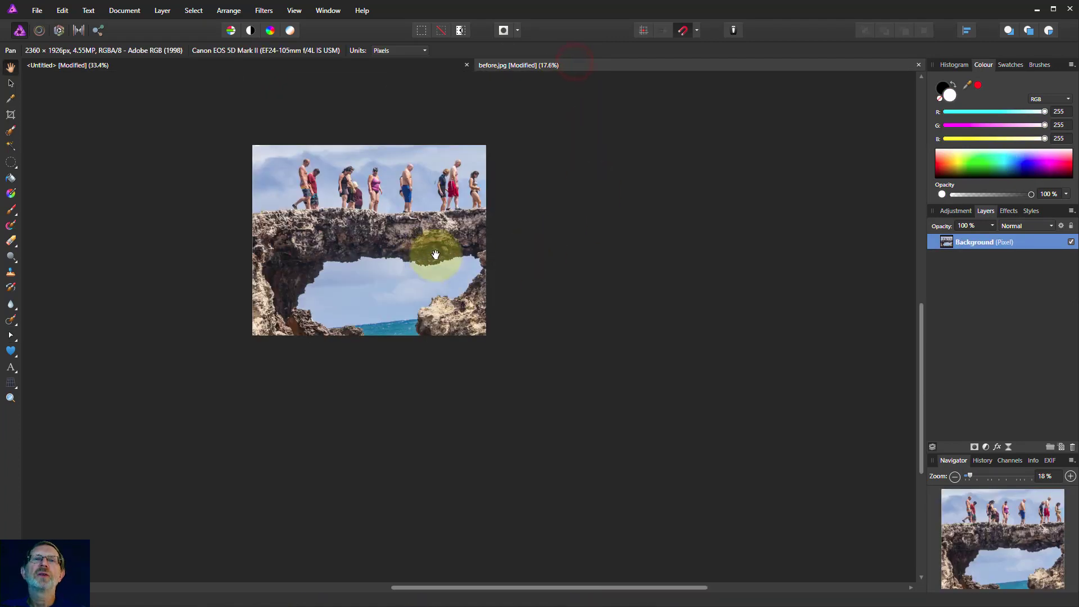